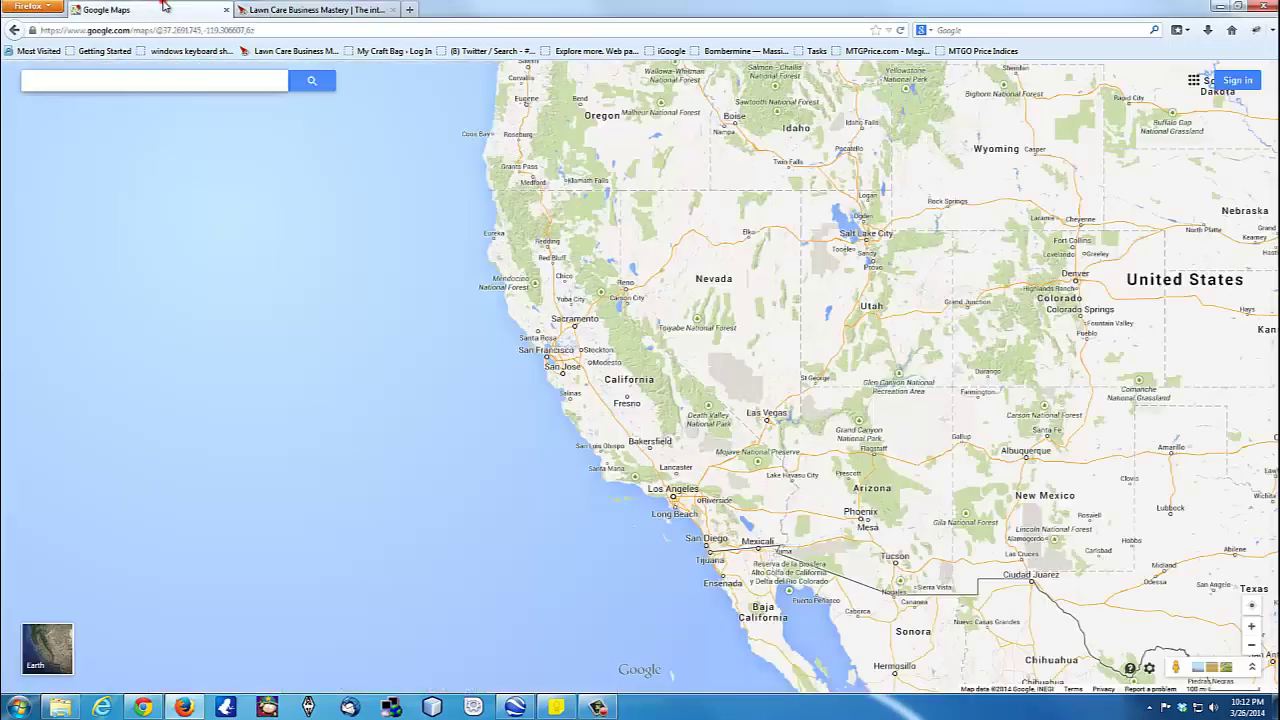
Step: Switch from the blog to the Google Maps tab showing the western United States
{"action": "left_click", "coordinate": [158, 9]}
Step: Return to classic Google Maps through the help menu, dismissing the feedback form along the way
{"action": "left_click", "coordinate": [153, 28]}
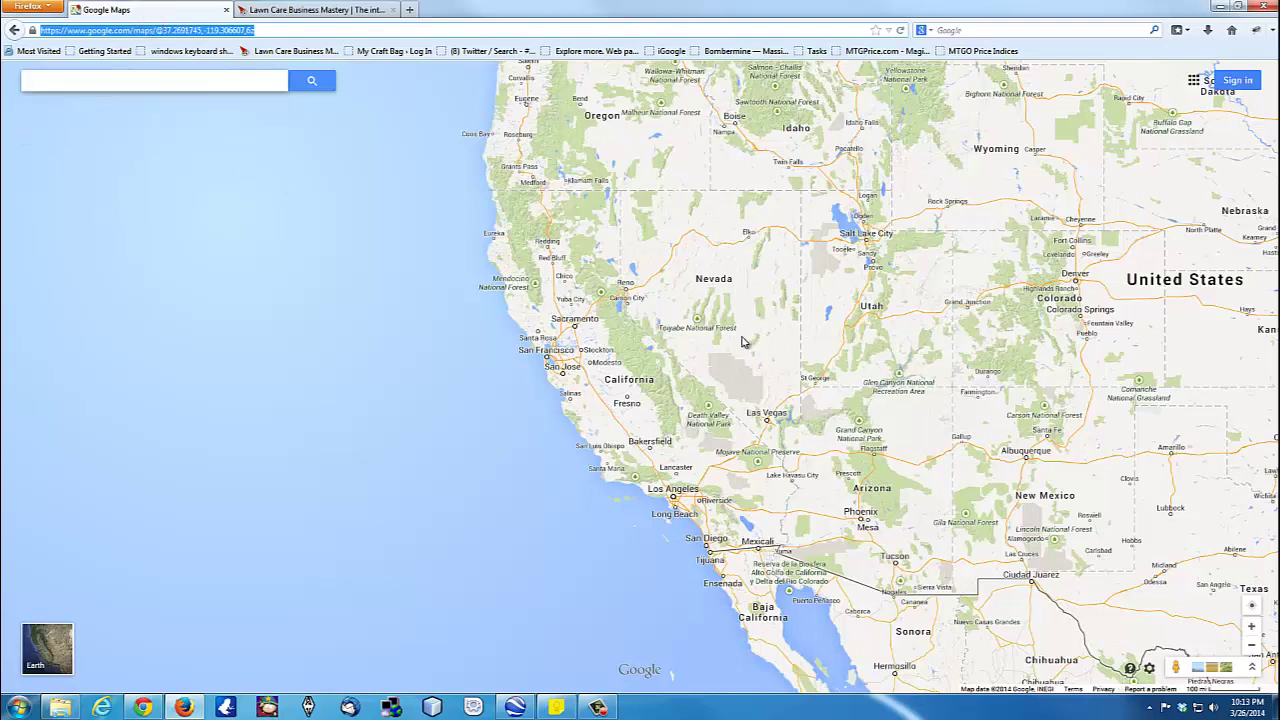
{"action": "left_click", "coordinate": [1130, 667]}
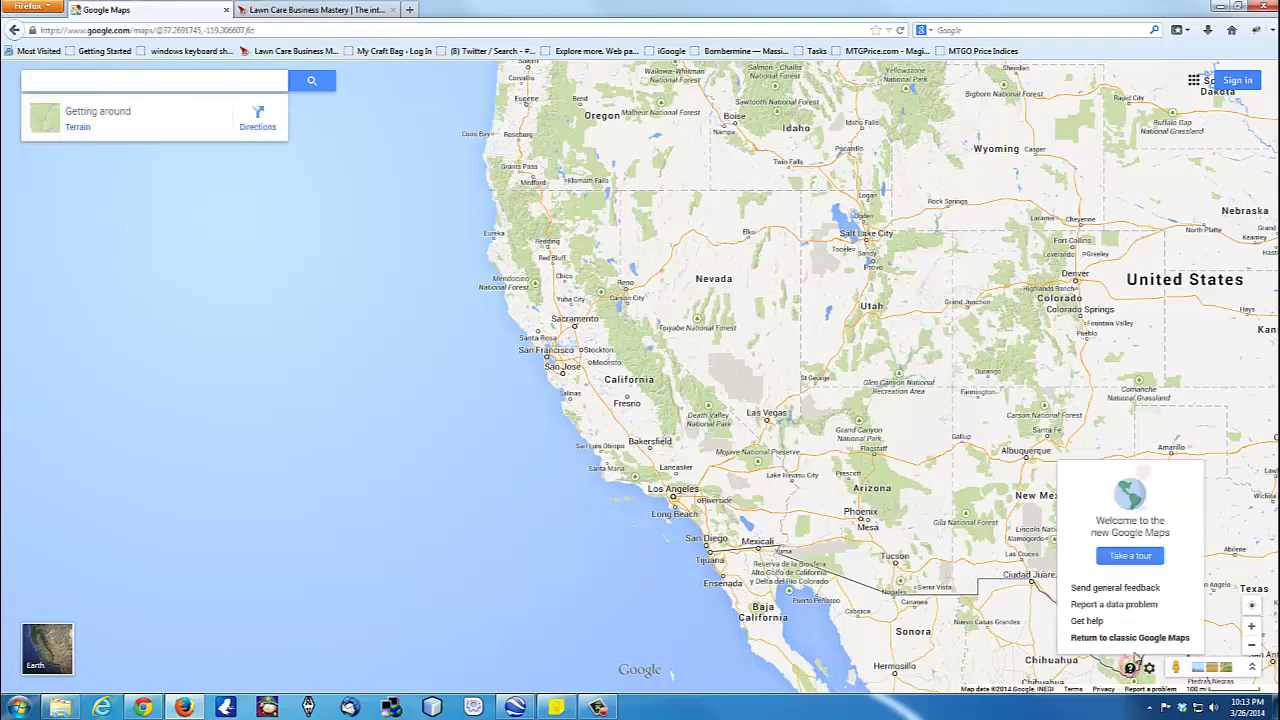
{"action": "left_click", "coordinate": [1133, 638]}
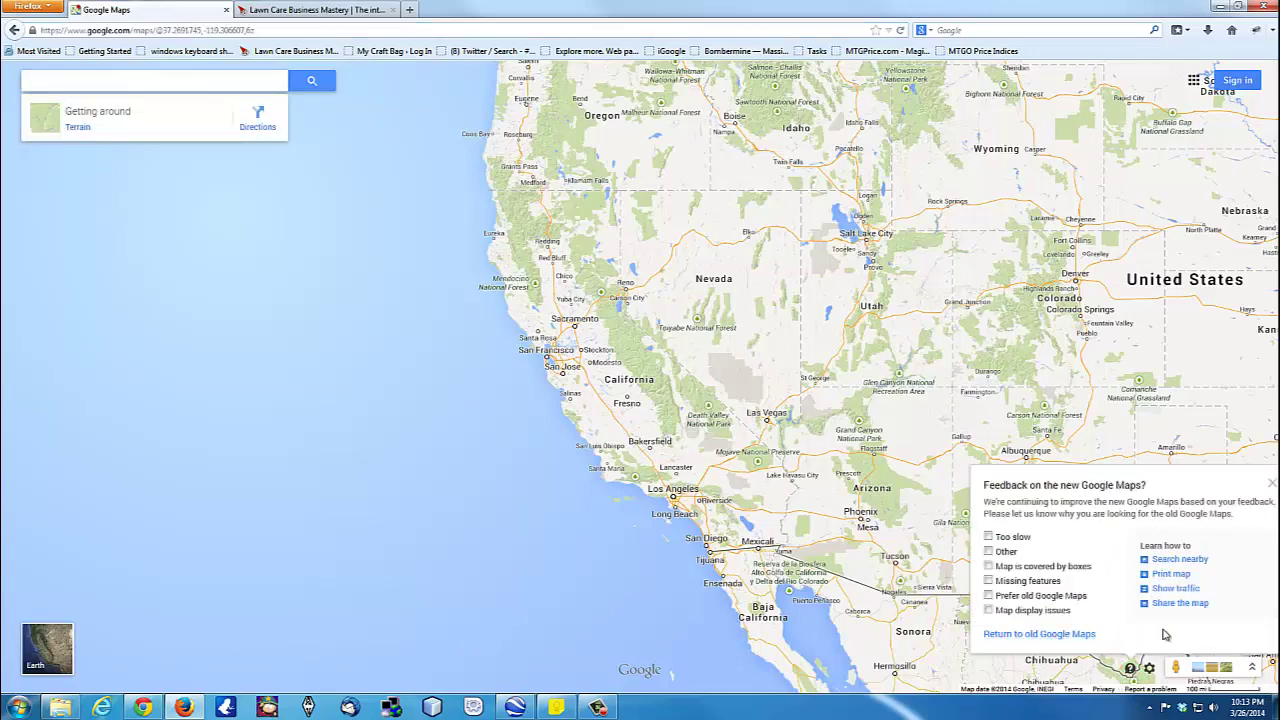
{"action": "left_click", "coordinate": [1130, 668]}
{"action": "left_click", "coordinate": [1130, 668]}
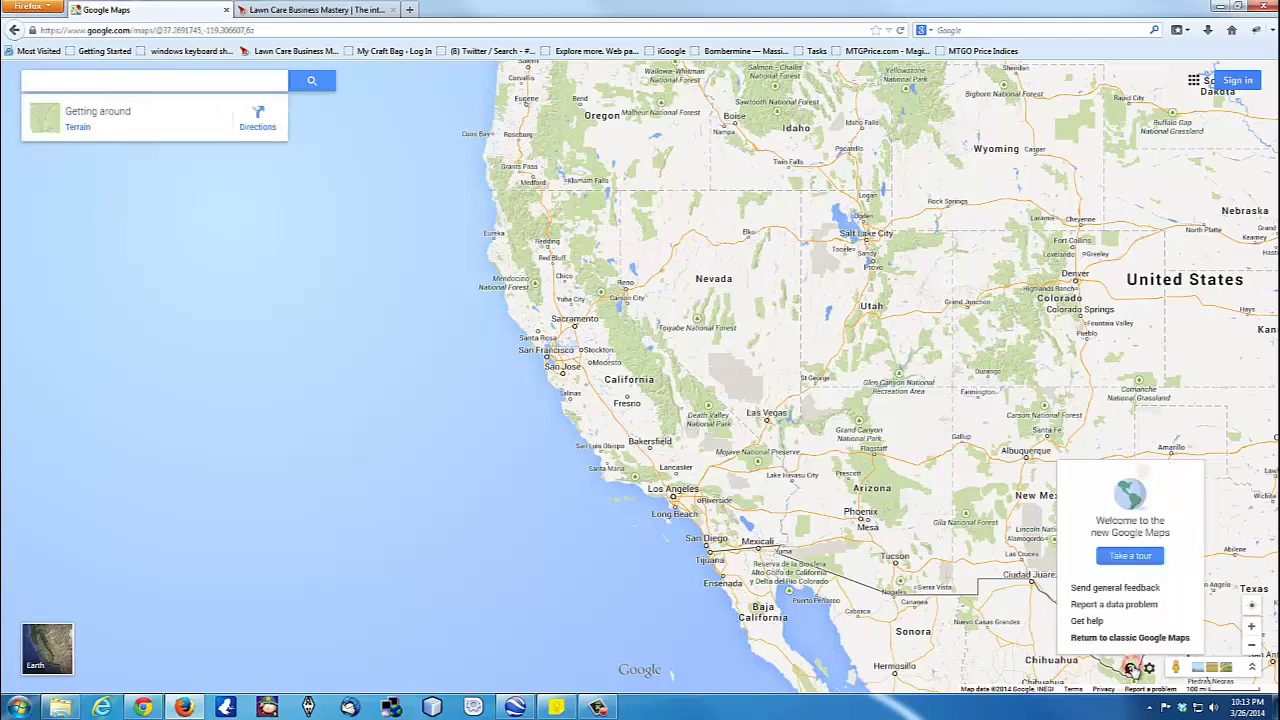
{"action": "left_click", "coordinate": [1133, 637]}
{"action": "left_click", "coordinate": [1047, 637]}
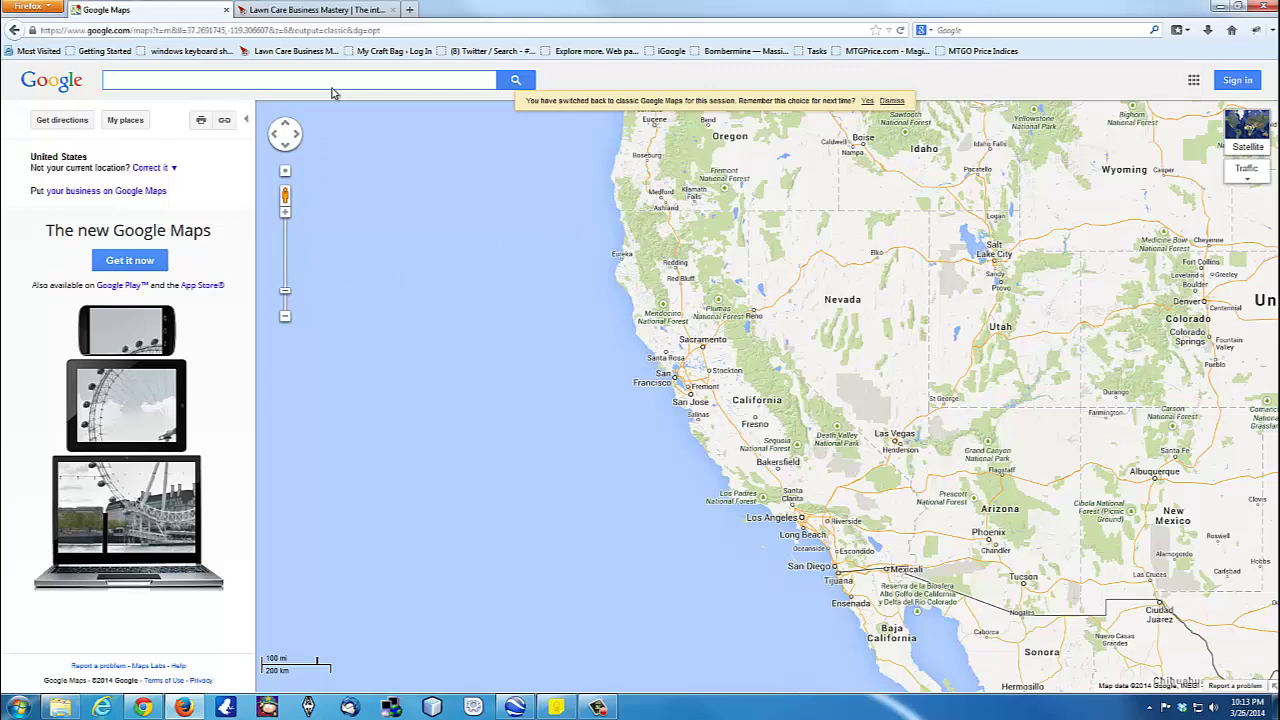
Step: Search for 'mcdonalds cromwell ct' and zoom in around the two Cromwell results
{"action": "type", "text": "mcdonald"}
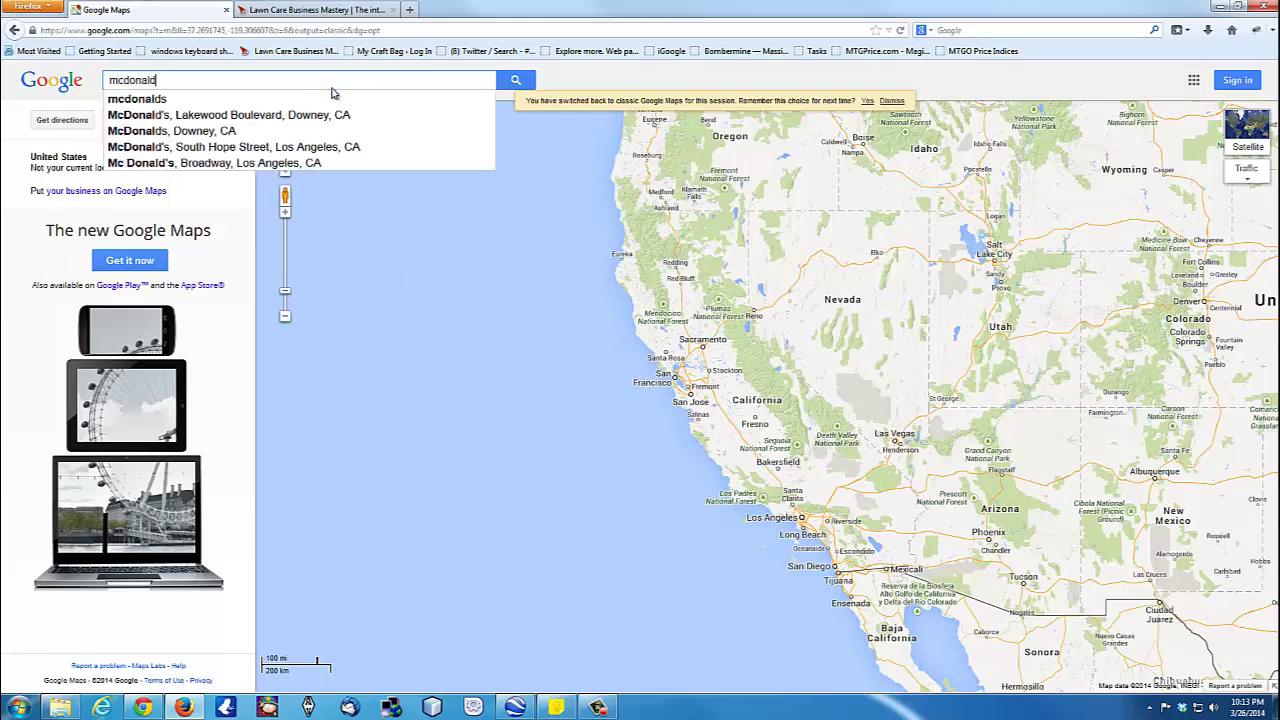
{"action": "type", "text": "s cromwell c"}
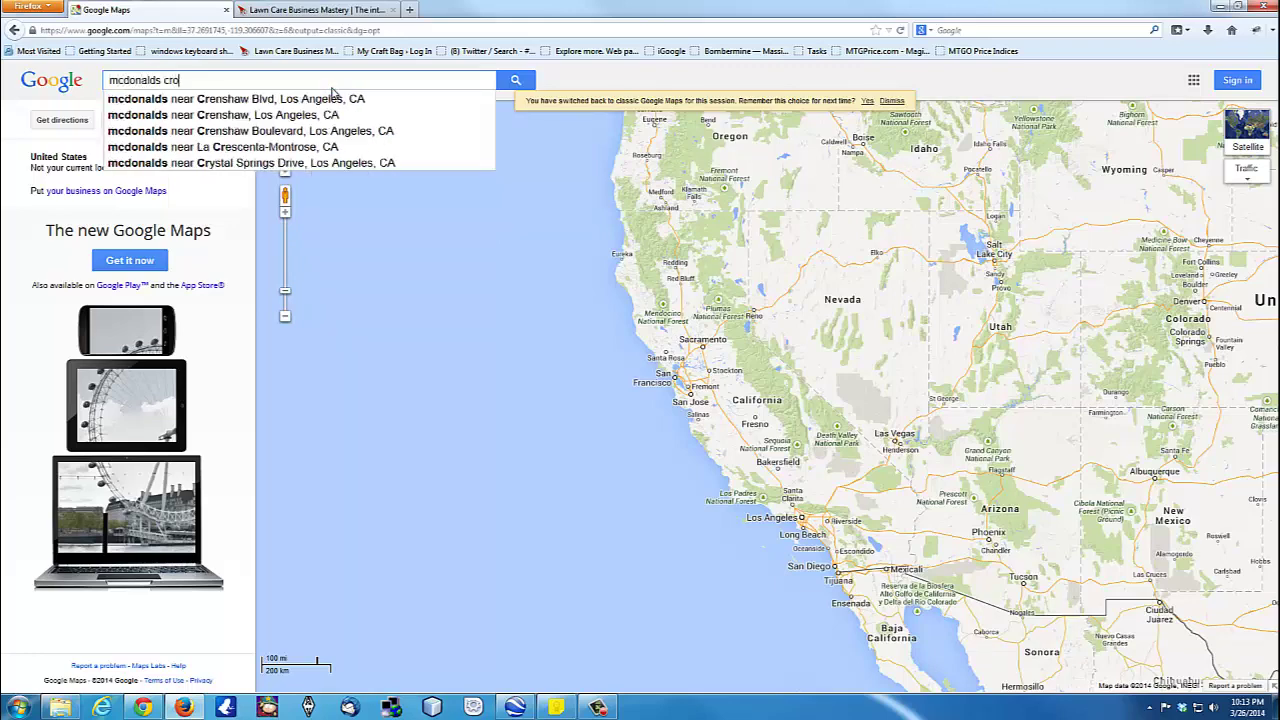
{"action": "type", "text": "t"}
{"action": "key", "text": "Return"}
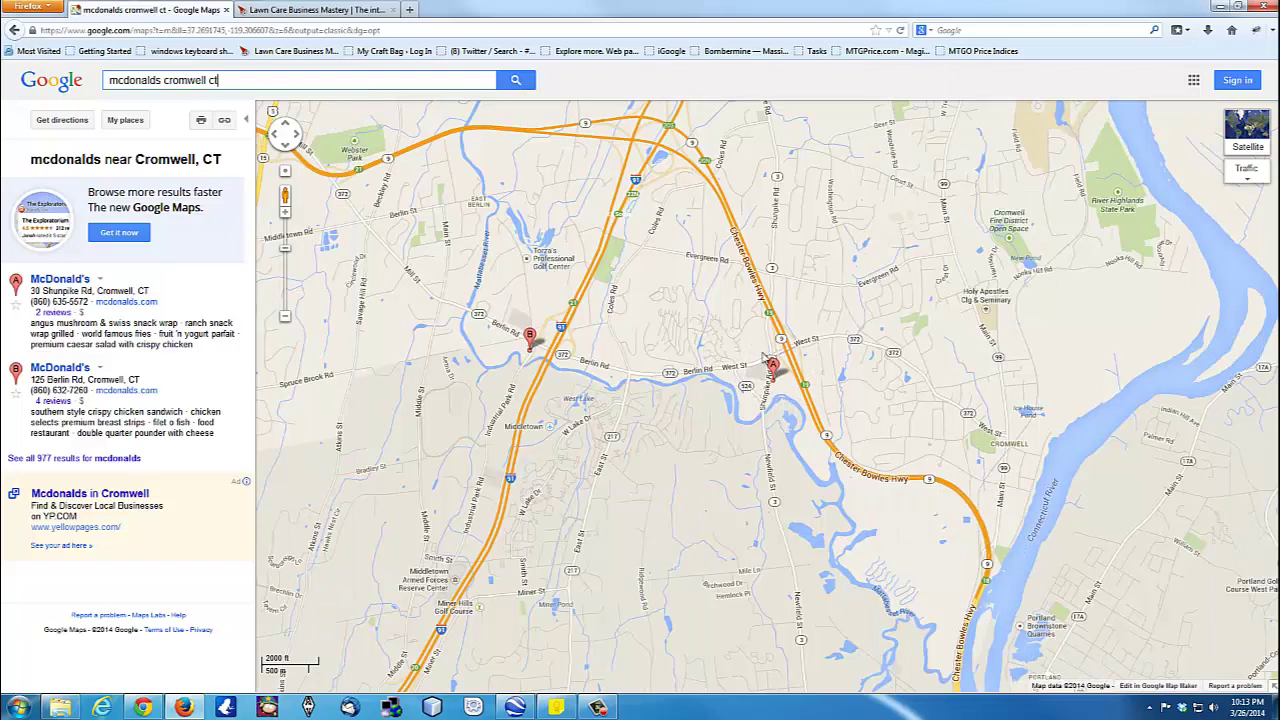
{"action": "scroll", "coordinate": [766, 390], "scroll_direction": "up", "scroll_amount": 1}
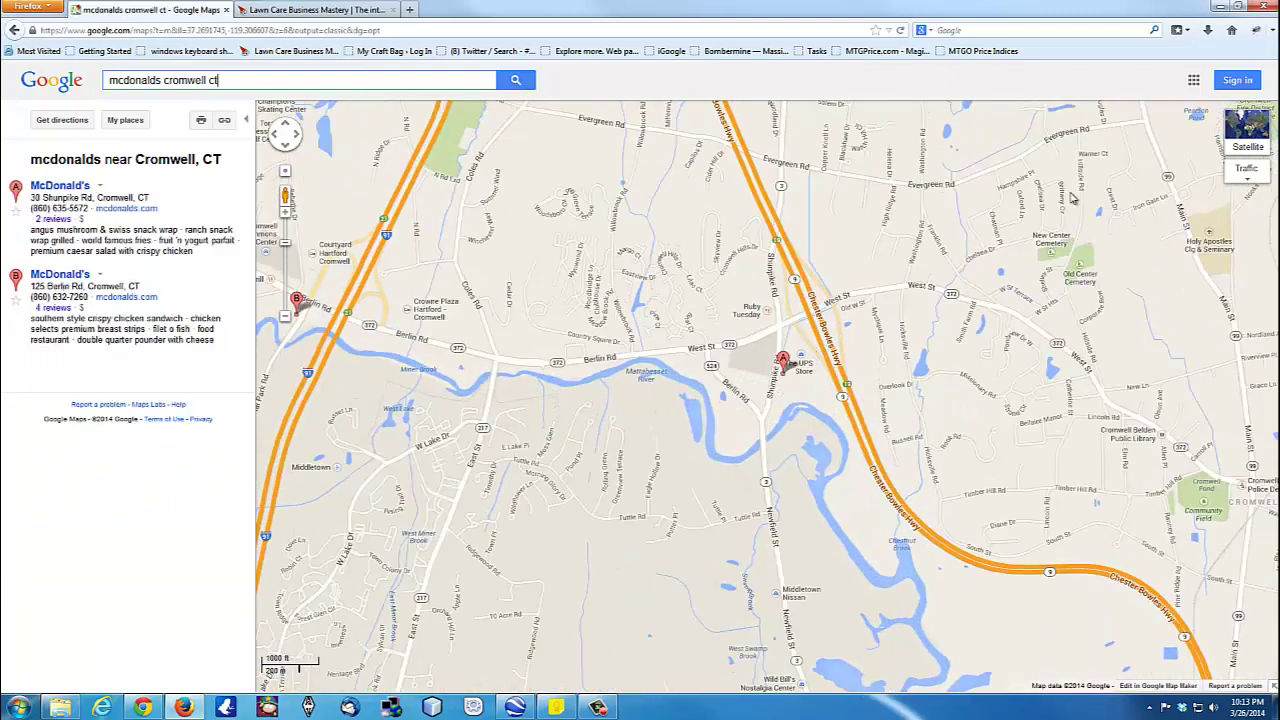
Step: Switch to satellite imagery and zoom in on the Shunpike Rd McDonald's
{"action": "mouse_move", "coordinate": [1256, 145]}
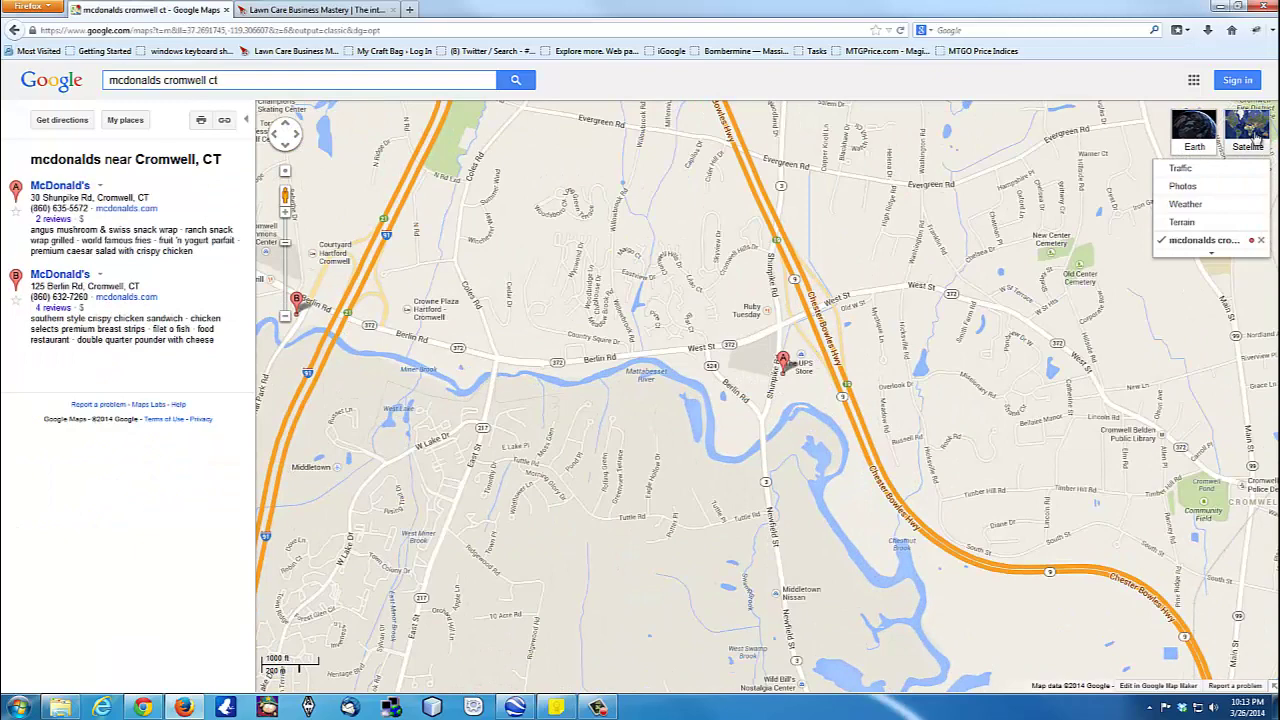
{"action": "left_click", "coordinate": [1250, 138]}
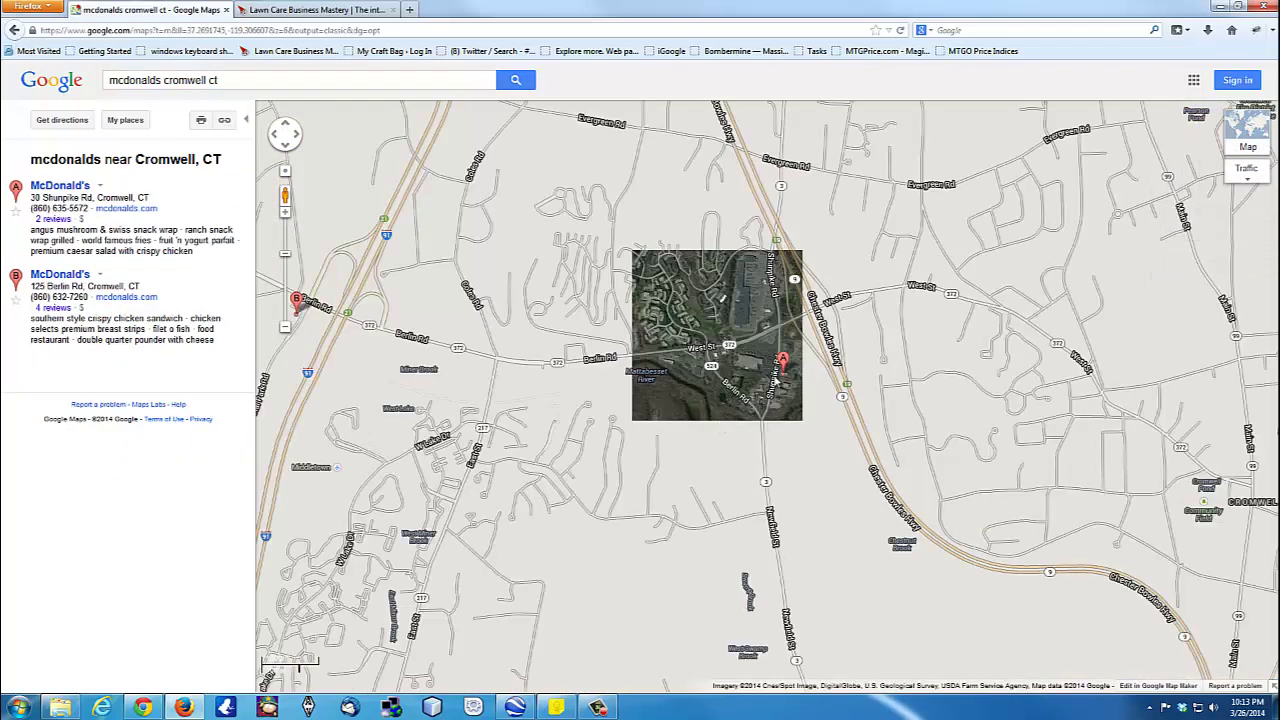
{"action": "scroll", "coordinate": [790, 377], "scroll_direction": "up", "scroll_amount": 5}
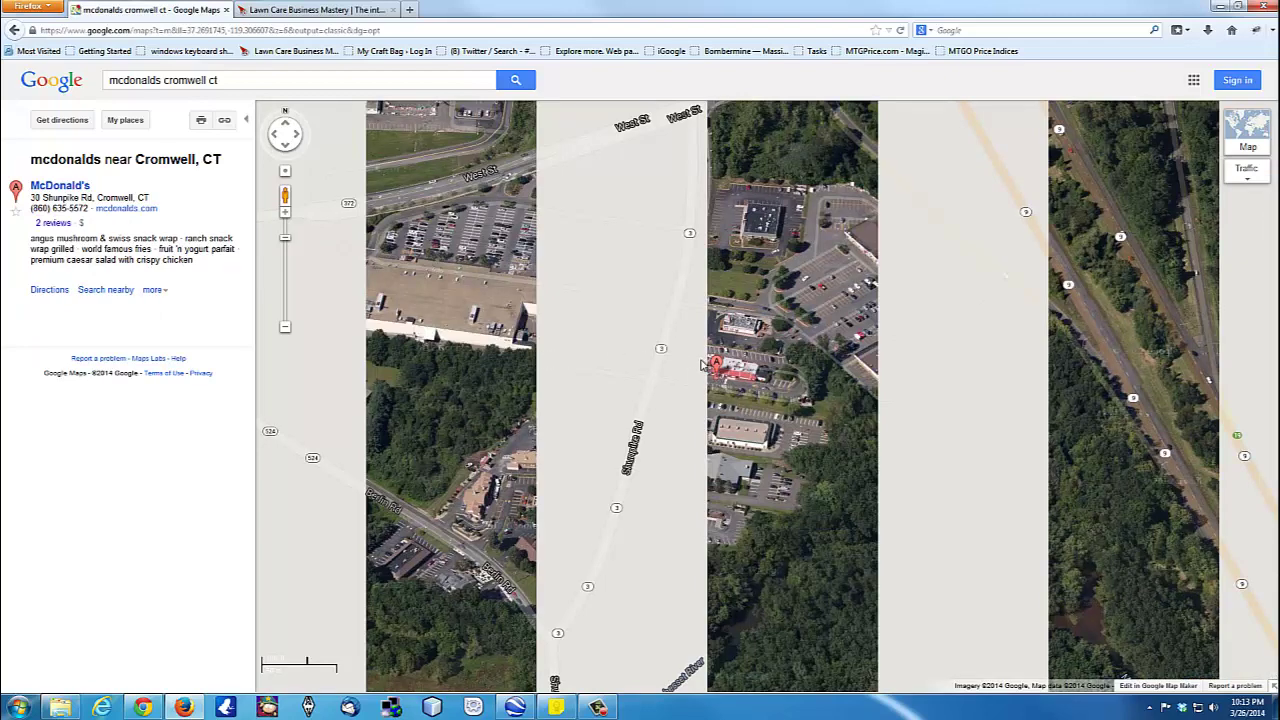
{"action": "scroll", "coordinate": [703, 365], "scroll_direction": "down", "scroll_amount": 1}
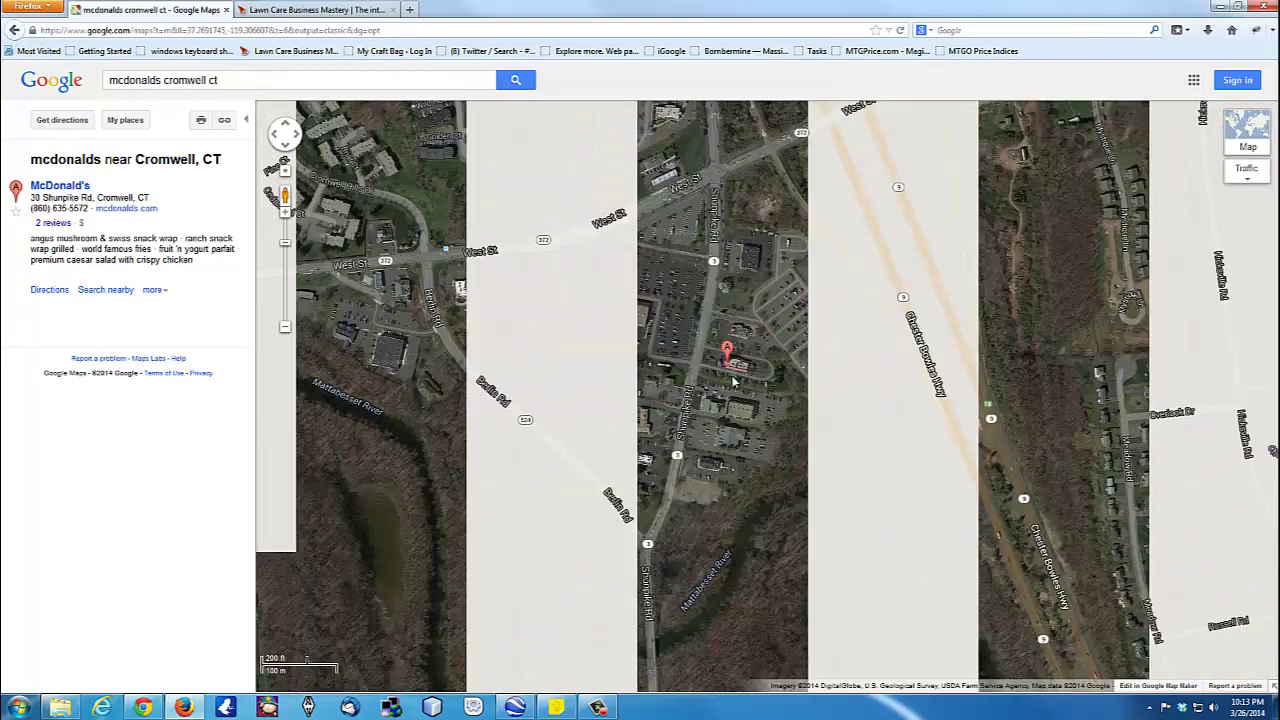
{"action": "scroll", "coordinate": [738, 385], "scroll_direction": "up", "scroll_amount": 1}
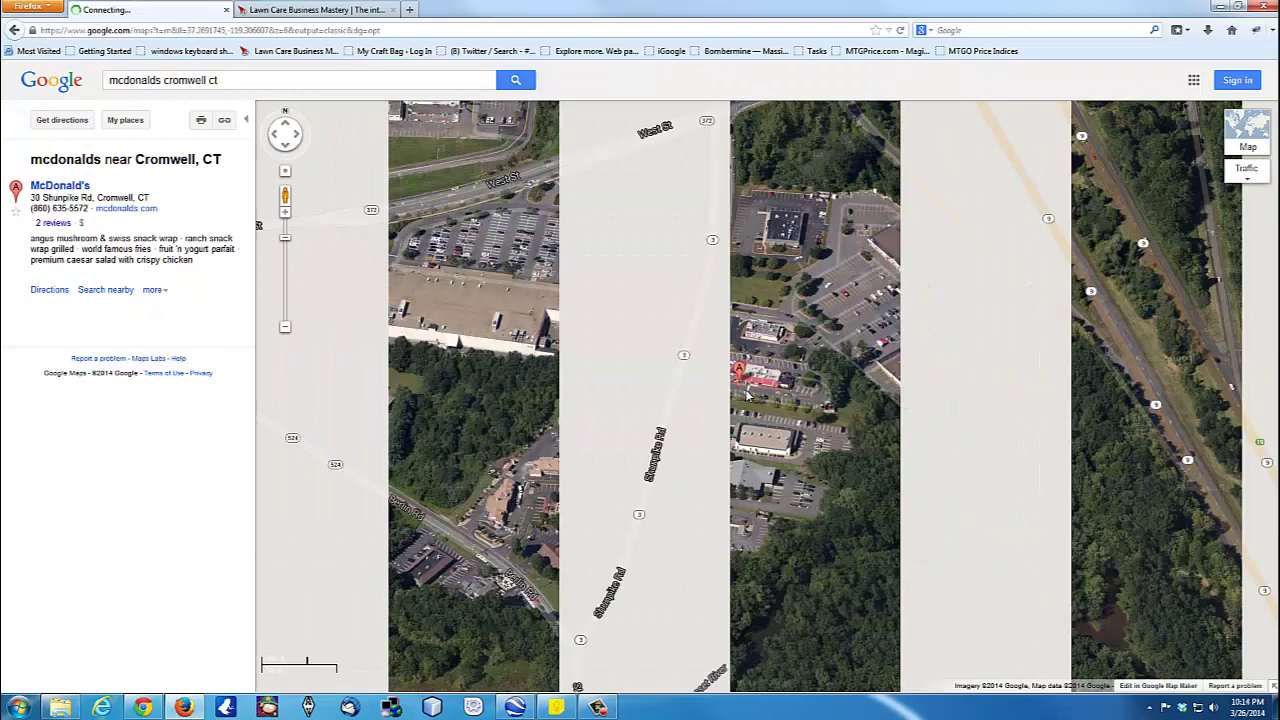
{"action": "scroll", "coordinate": [746, 395], "scroll_direction": "up", "scroll_amount": 3}
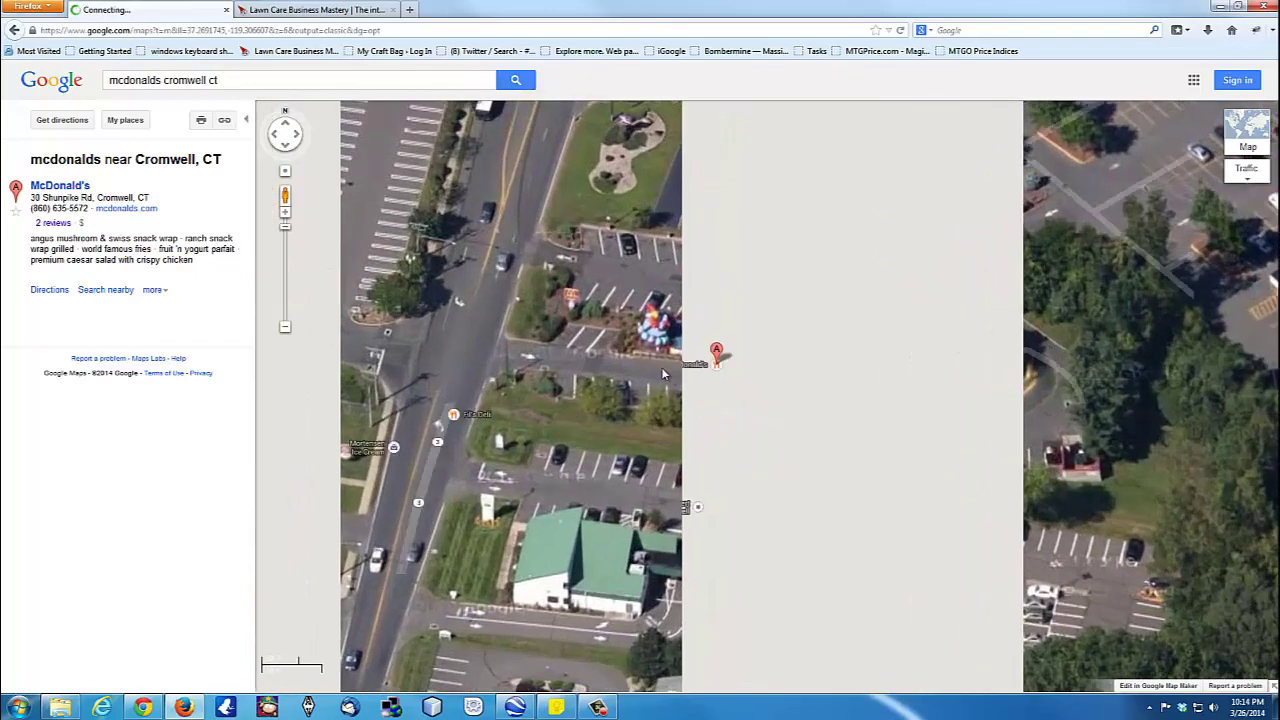
{"action": "scroll", "coordinate": [656, 362], "scroll_direction": "up", "scroll_amount": 1}
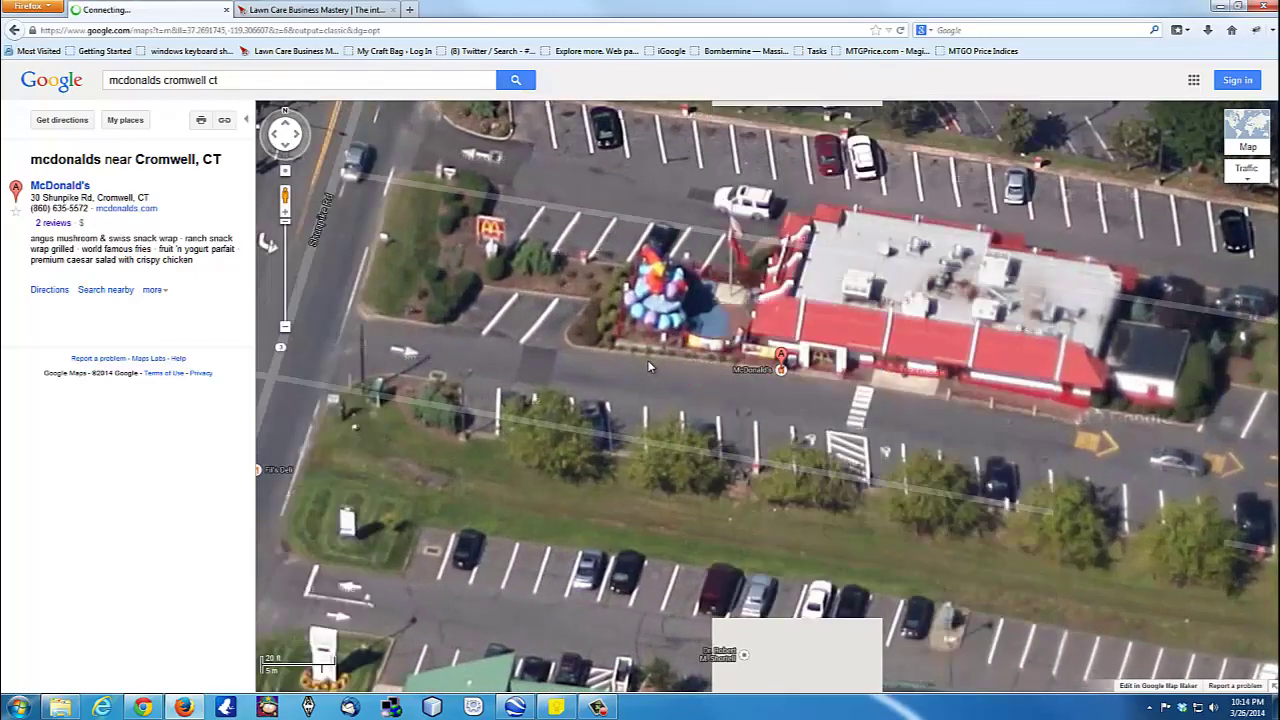
Step: Pan the aerial view to centre the McDonald's building and its parking lot
{"action": "left_click_drag", "start_coordinate": [493, 349], "coordinate": [598, 467]}
{"action": "key", "text": "Right"}
{"action": "key", "text": "Down"}
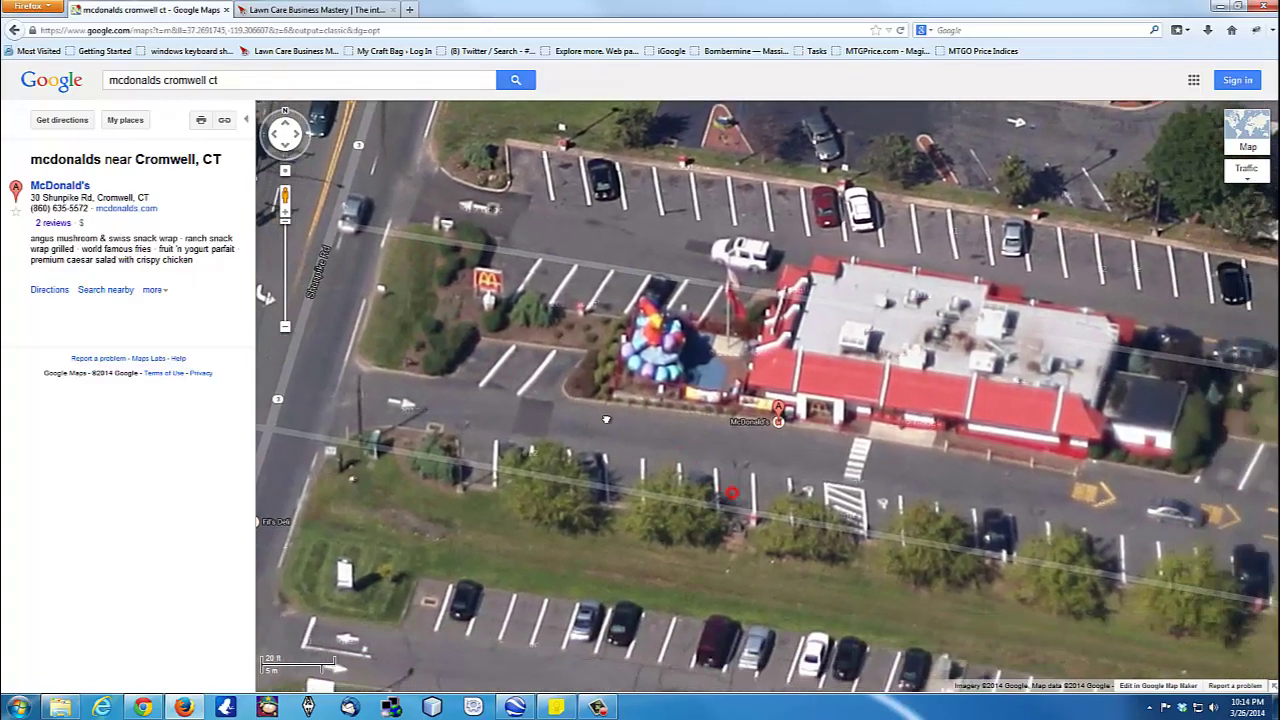
{"action": "key", "text": "Left"}
{"action": "key", "text": "Left"}
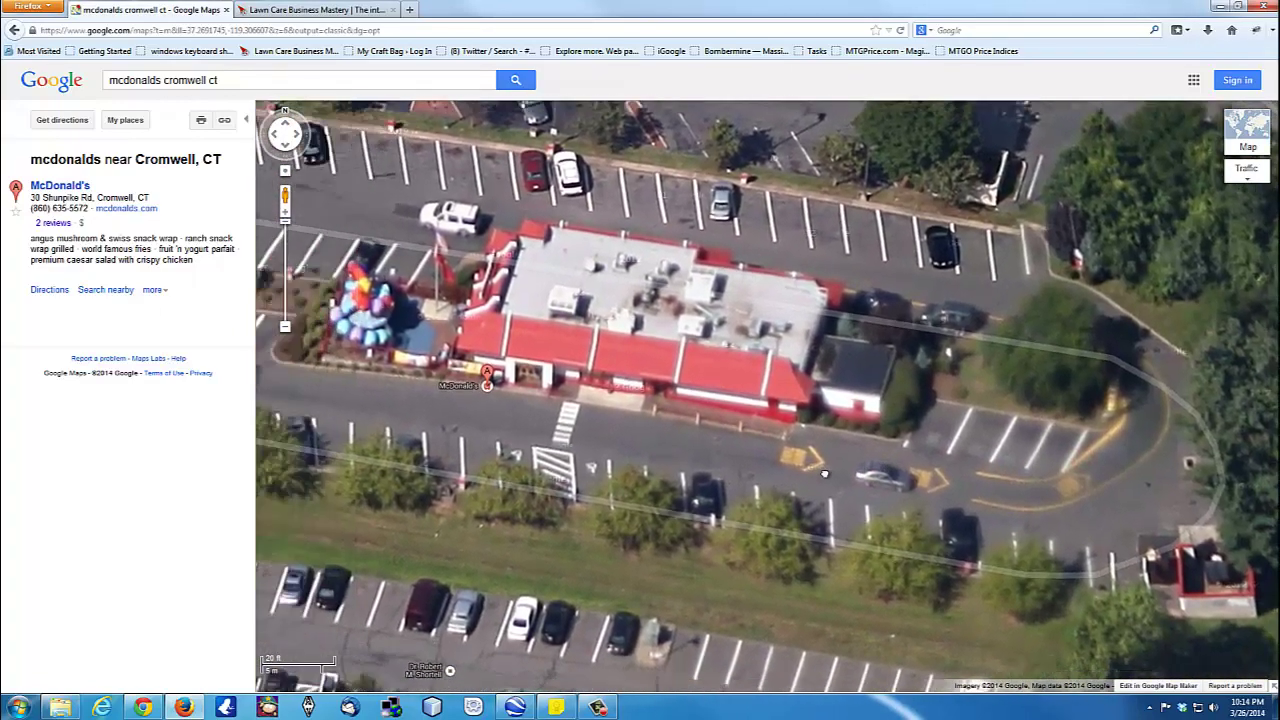
{"action": "left_click_drag", "start_coordinate": [568, 376], "coordinate": [601, 429]}
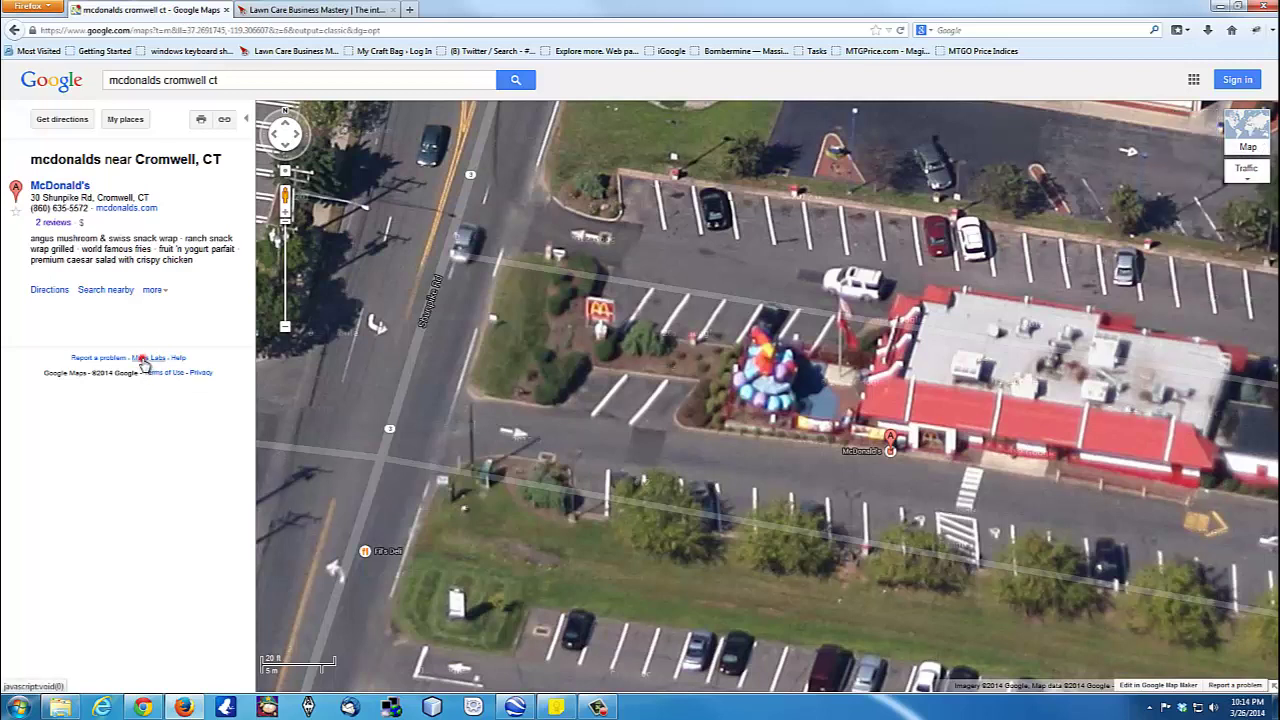
Step: Enable the Distance Measurement Tool in Maps Labs, save, and open its measuring panel
{"action": "left_click", "coordinate": [143, 358]}
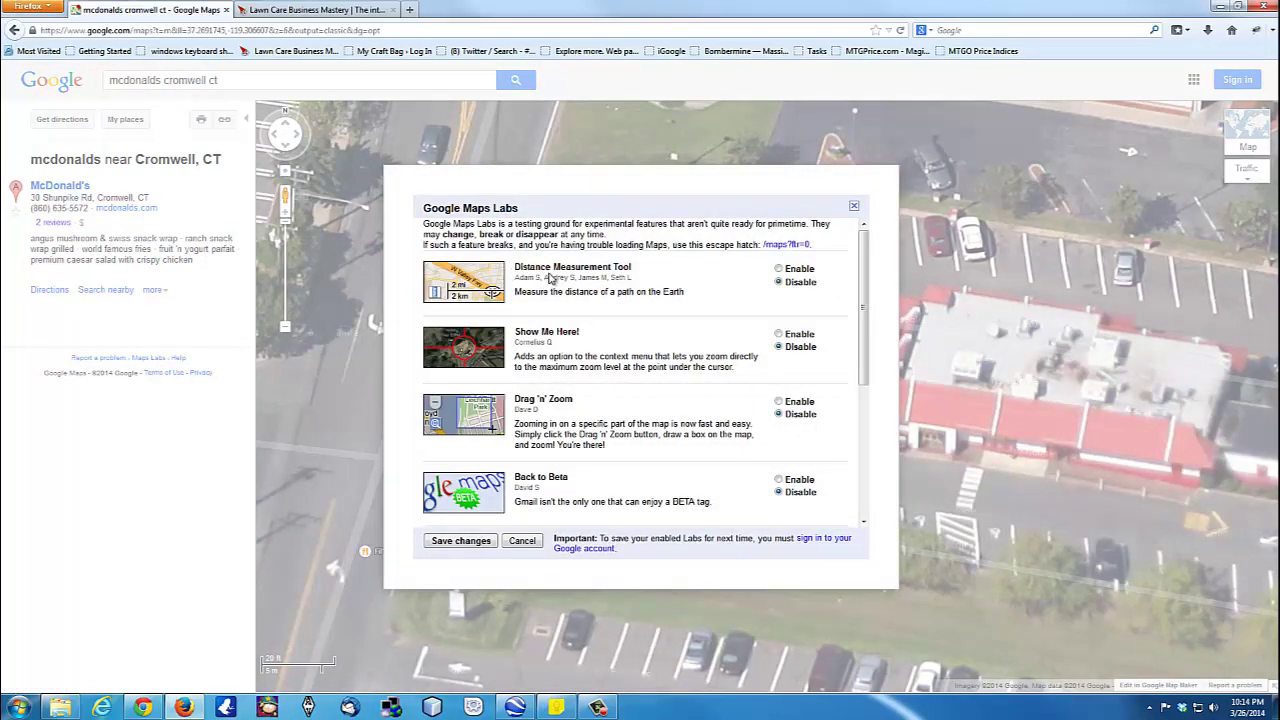
{"action": "left_click", "coordinate": [780, 269]}
{"action": "left_click", "coordinate": [455, 545]}
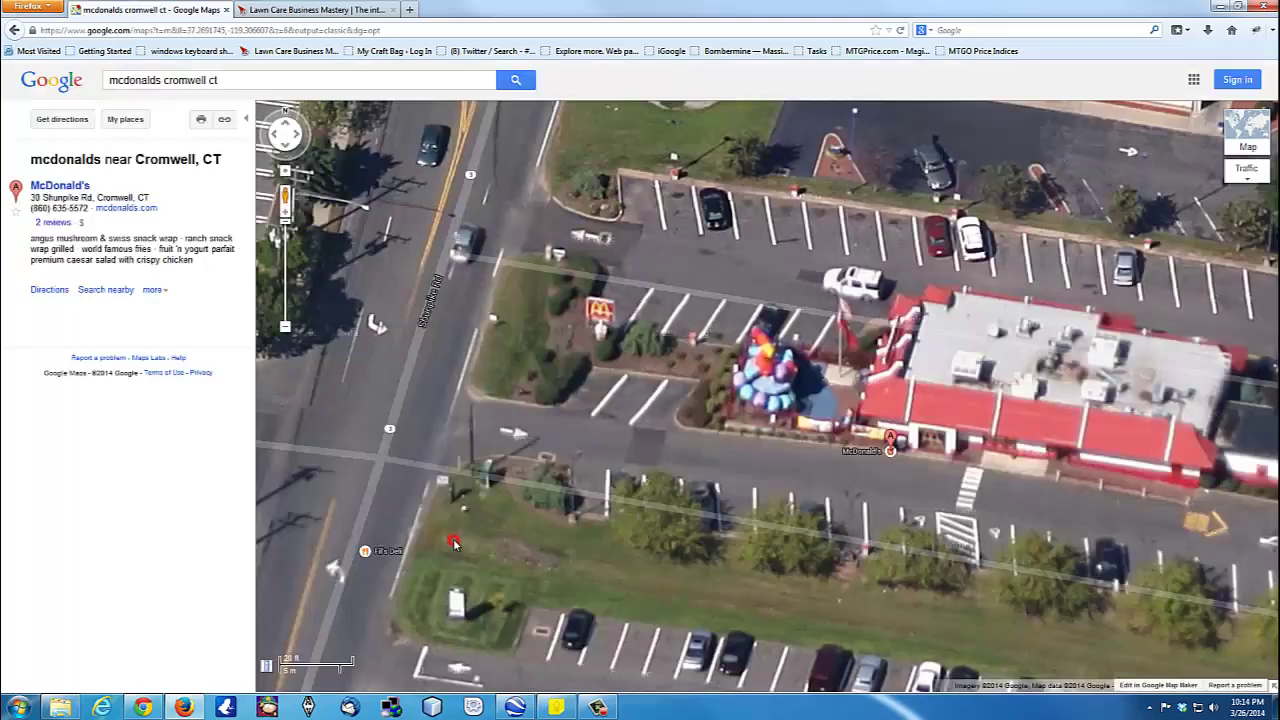
{"action": "left_click", "coordinate": [266, 668]}
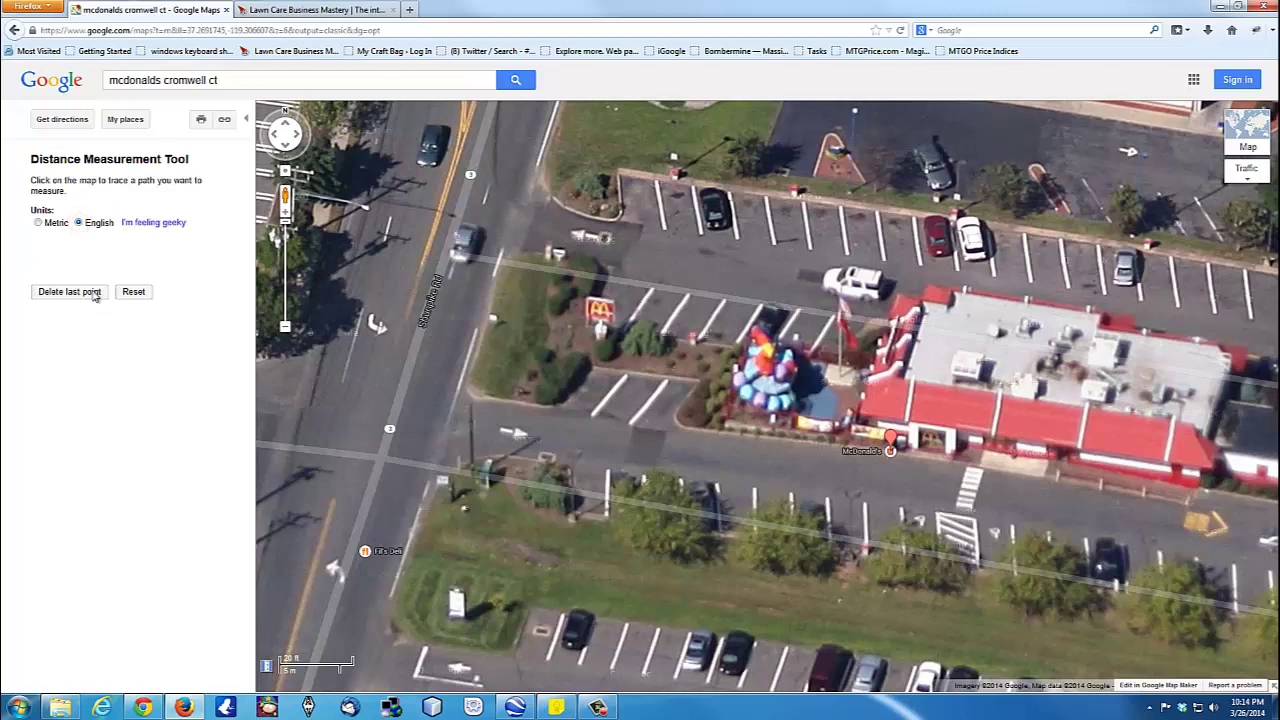
Step: Trial-measure the grass strip along the lot edge, then reset the measurement
{"action": "left_click", "coordinate": [432, 531]}
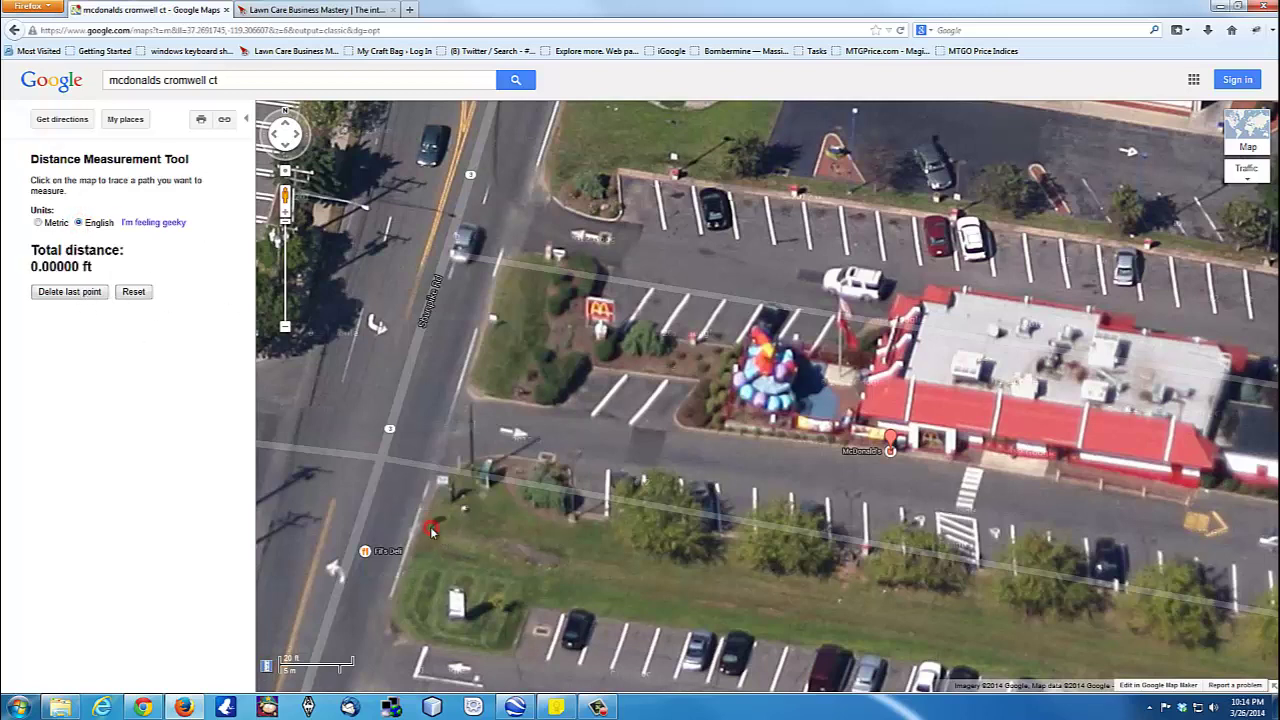
{"action": "left_click_drag", "start_coordinate": [1028, 630], "coordinate": [621, 505]}
{"action": "left_click", "coordinate": [1056, 580]}
{"action": "left_click_drag", "start_coordinate": [630, 567], "coordinate": [1031, 576]}
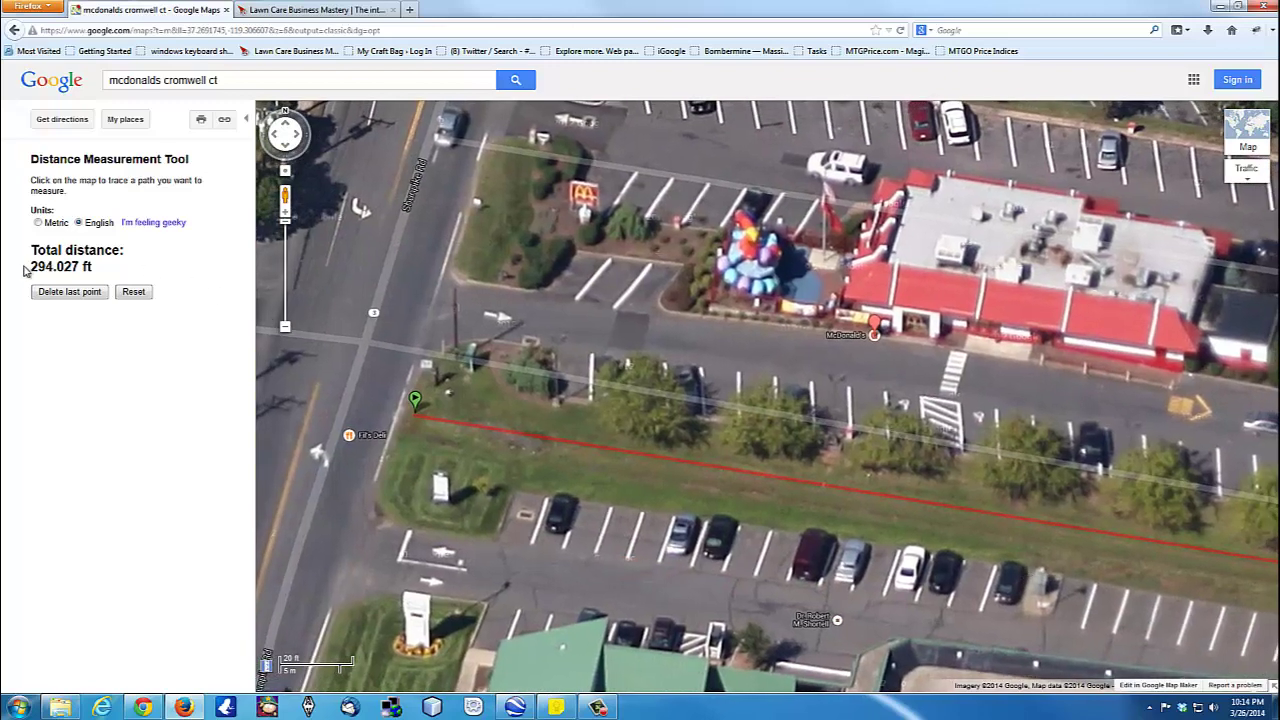
{"action": "left_click_drag", "start_coordinate": [31, 266], "coordinate": [55, 268]}
{"action": "left_click_drag", "start_coordinate": [543, 498], "coordinate": [478, 578]}
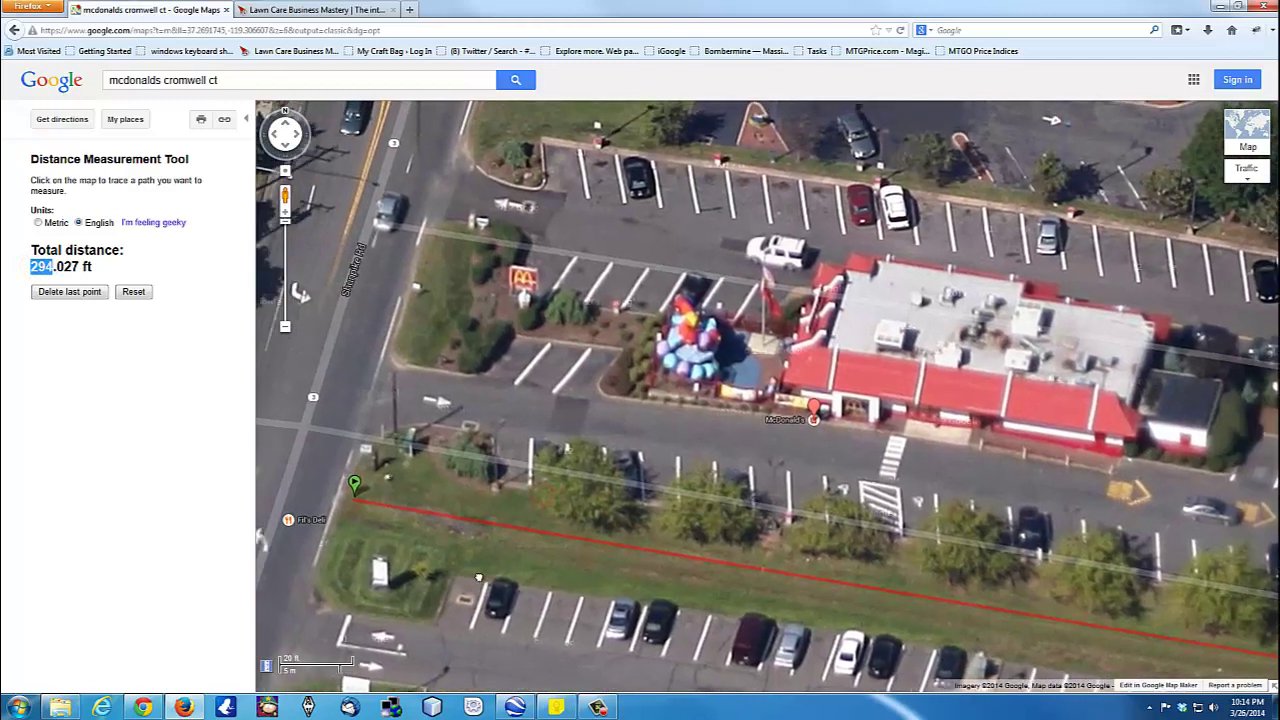
{"action": "key", "text": "Right"}
{"action": "key", "text": "Down"}
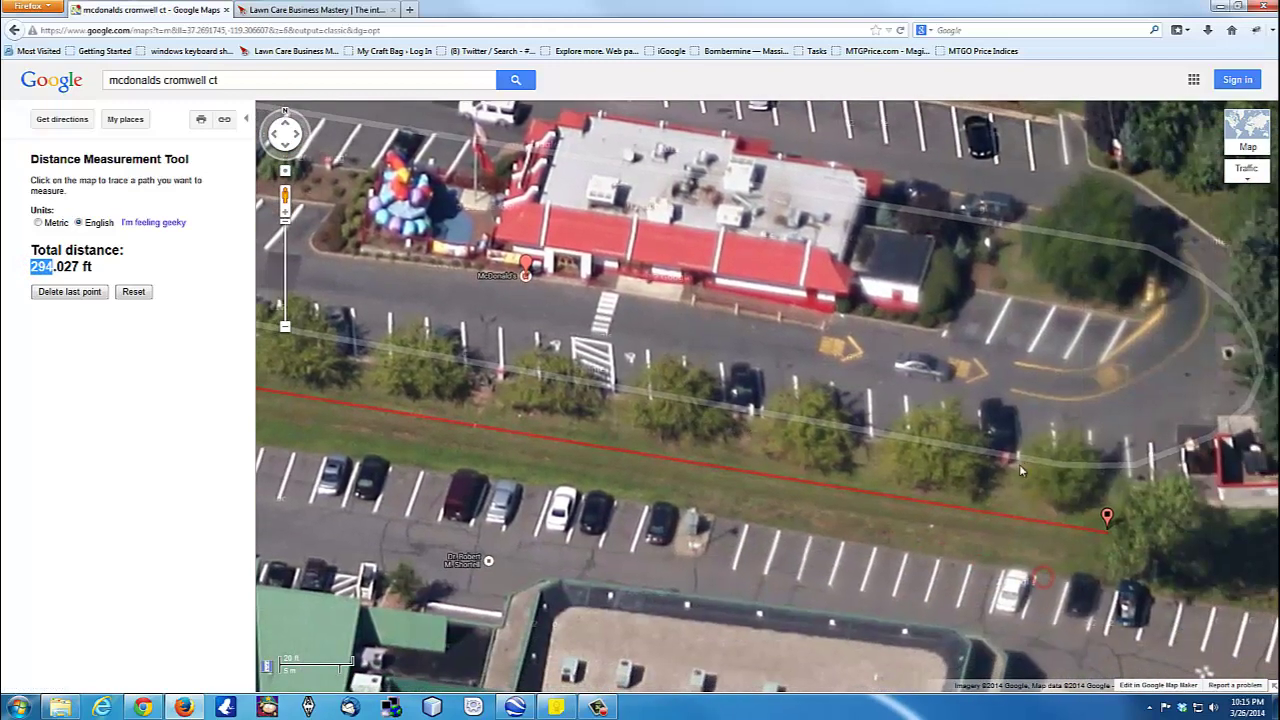
{"action": "left_click", "coordinate": [133, 291]}
Step: Measure a short 23.7904 ft trial edge near the Shunpike Rd entrance, then reset it
{"action": "left_click", "coordinate": [1124, 481]}
{"action": "left_click", "coordinate": [1108, 543]}
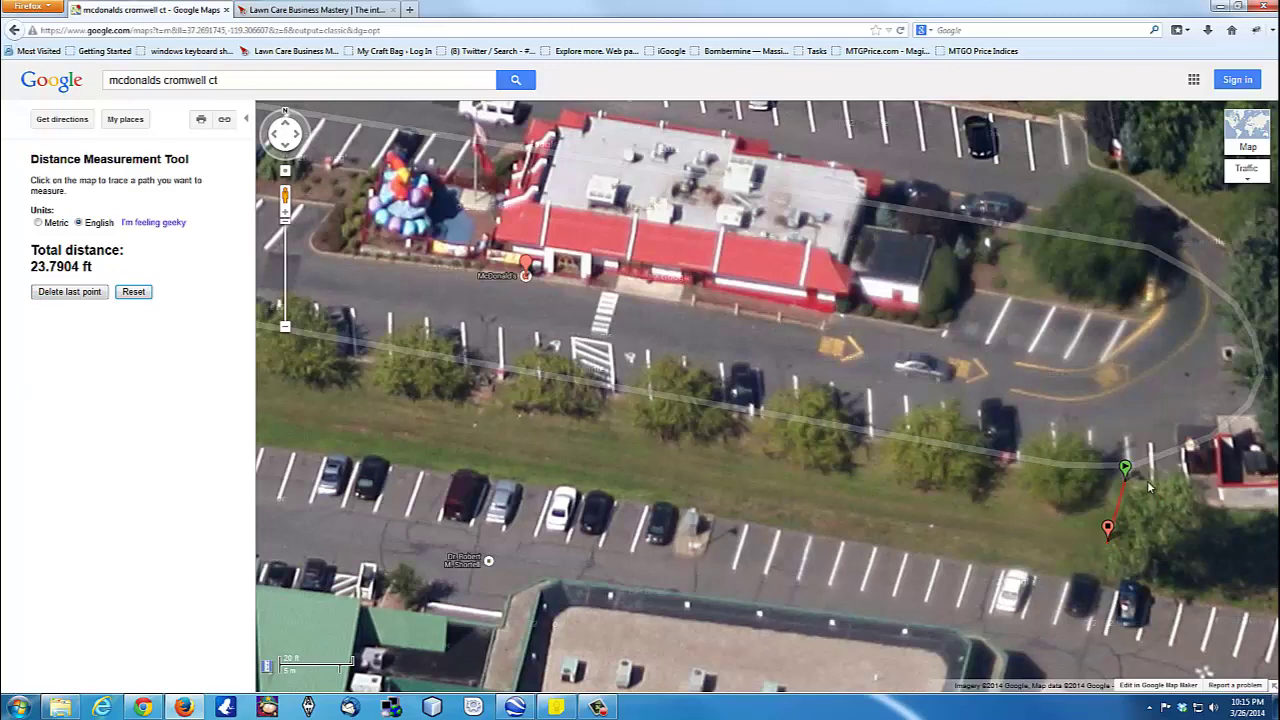
{"action": "mouse_move", "coordinate": [494, 430]}
{"action": "left_mouse_down"}
{"action": "mouse_move", "coordinate": [1104, 520]}
{"action": "mouse_move", "coordinate": [1088, 501]}
{"action": "mouse_move", "coordinate": [591, 411]}
{"action": "mouse_move", "coordinate": [1043, 431]}
{"action": "mouse_move", "coordinate": [1015, 445]}
{"action": "mouse_move", "coordinate": [1050, 560]}
{"action": "mouse_move", "coordinate": [1010, 647]}
{"action": "left_mouse_up"}
{"action": "mouse_move", "coordinate": [713, 500]}
{"action": "left_mouse_down"}
{"action": "mouse_move", "coordinate": [759, 545]}
{"action": "mouse_move", "coordinate": [708, 528]}
{"action": "mouse_move", "coordinate": [700, 510]}
{"action": "left_mouse_up"}
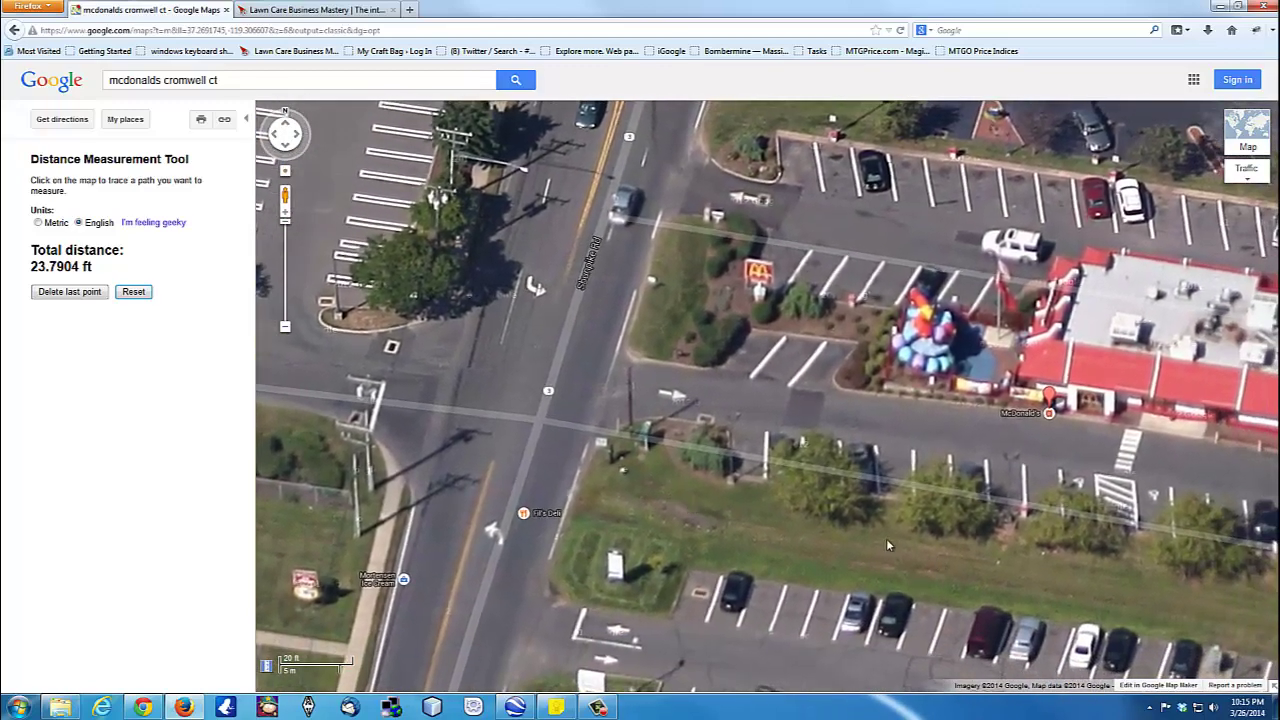
{"action": "left_click", "coordinate": [133, 292]}
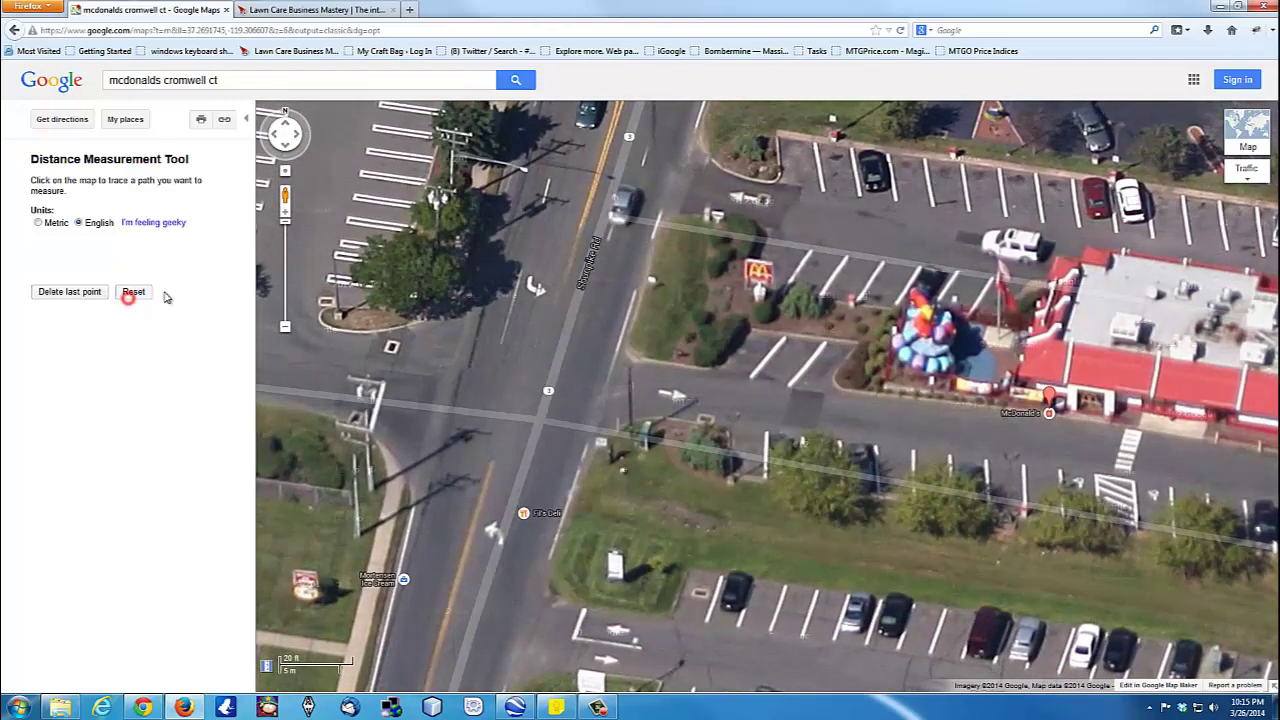
Step: Trace a trial path around the grass strip and parking edge, then reset it
{"action": "left_click", "coordinate": [667, 218]}
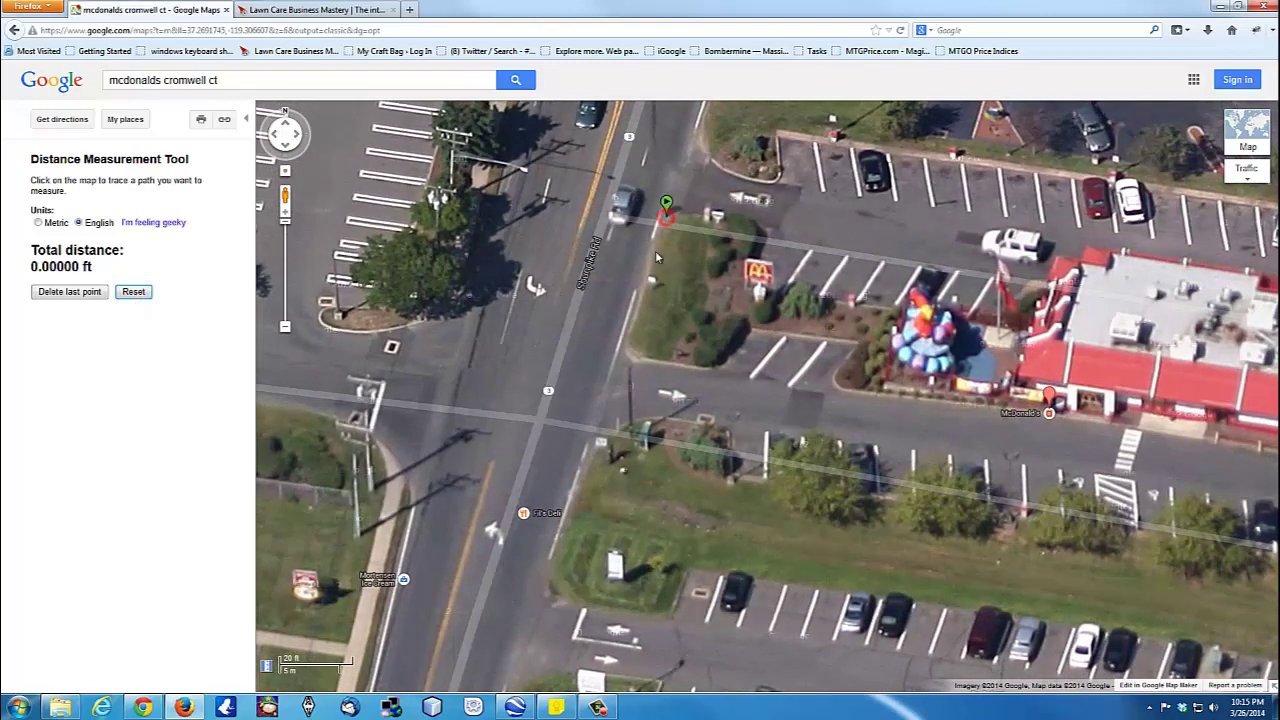
{"action": "left_click", "coordinate": [628, 351]}
{"action": "left_click", "coordinate": [689, 360]}
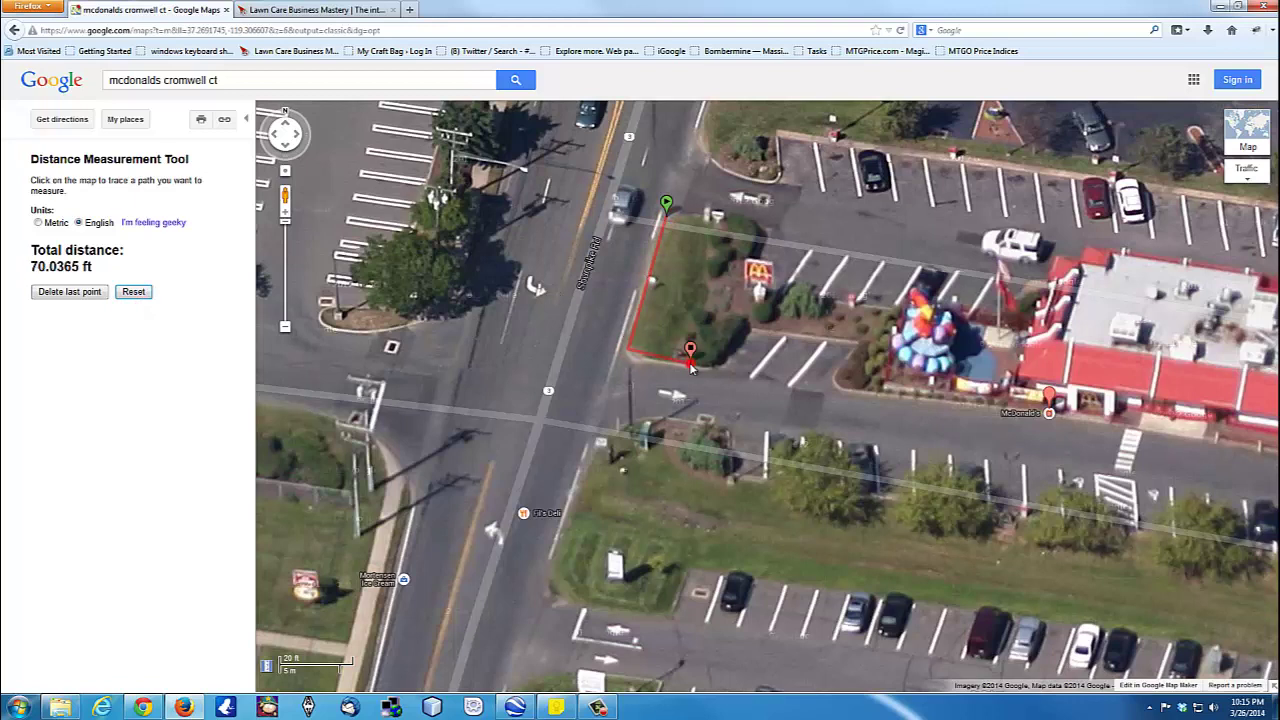
{"action": "left_click", "coordinate": [707, 256]}
{"action": "left_click_drag", "start_coordinate": [716, 230], "coordinate": [715, 212]}
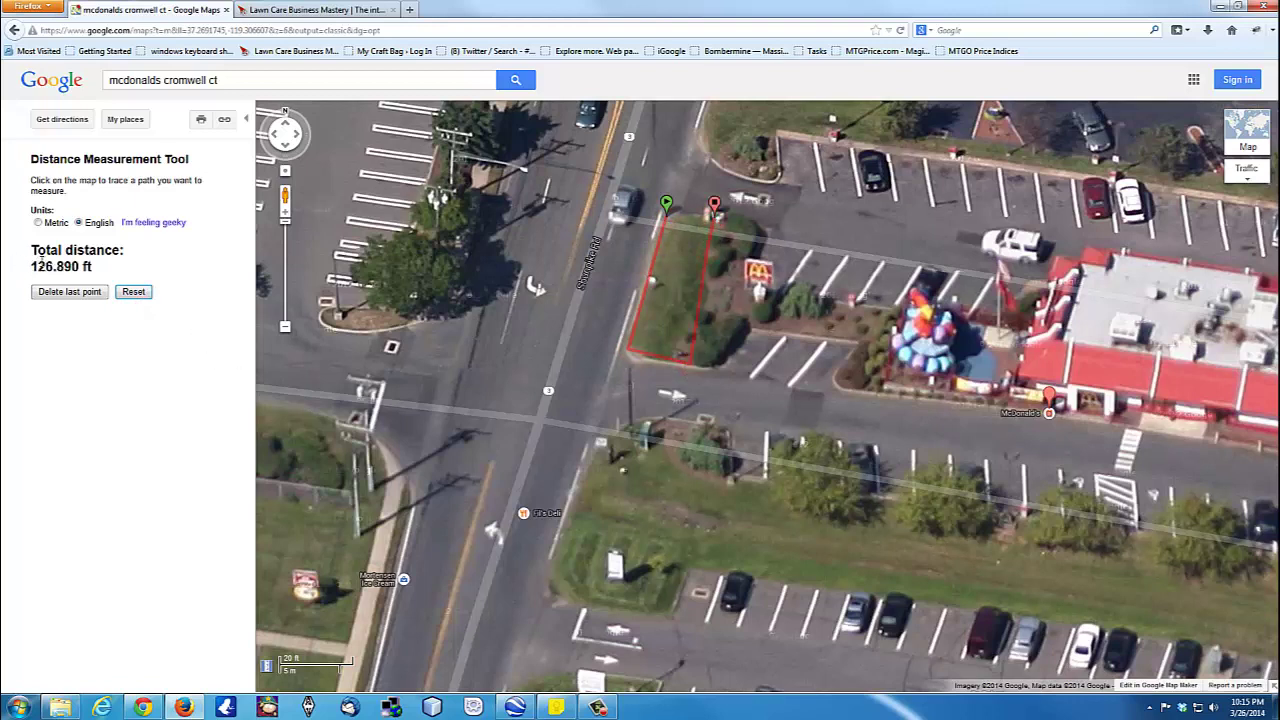
{"action": "left_click", "coordinate": [851, 243]}
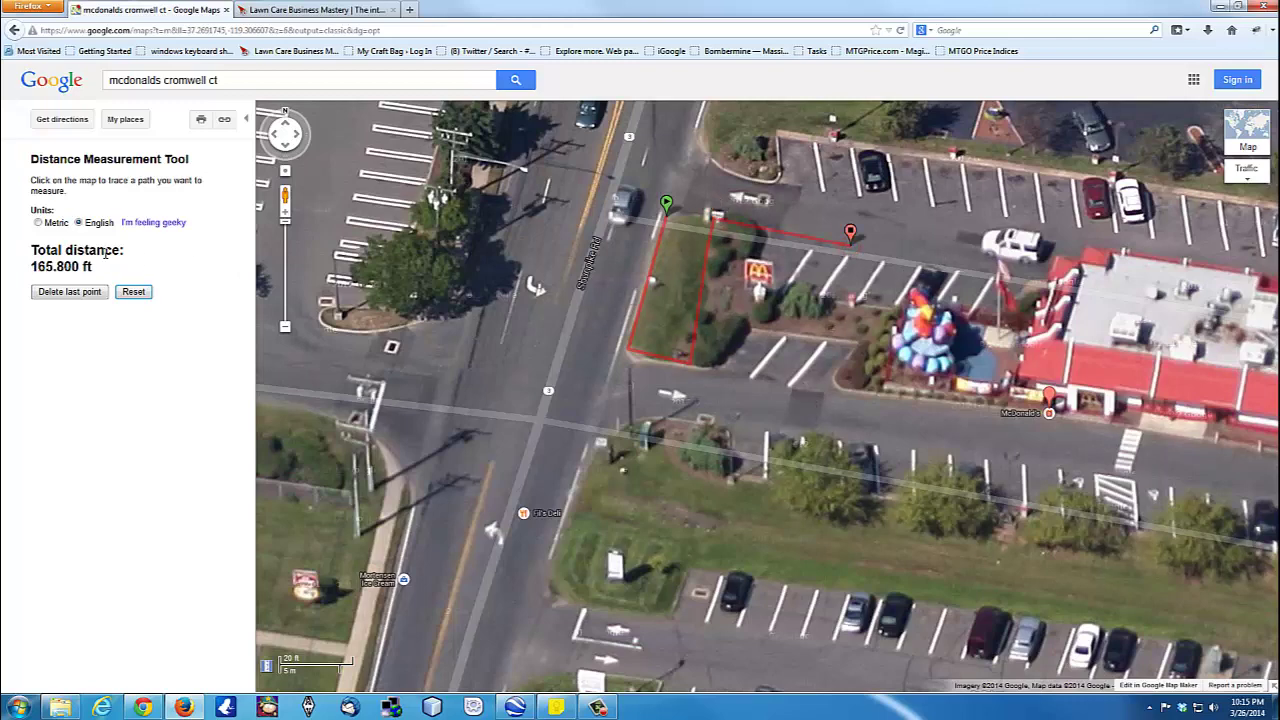
{"action": "left_click", "coordinate": [131, 292]}
Step: Start a new path on the road and follow the lot edge to the driveway curve
{"action": "left_click_drag", "start_coordinate": [522, 422], "coordinate": [572, 300]}
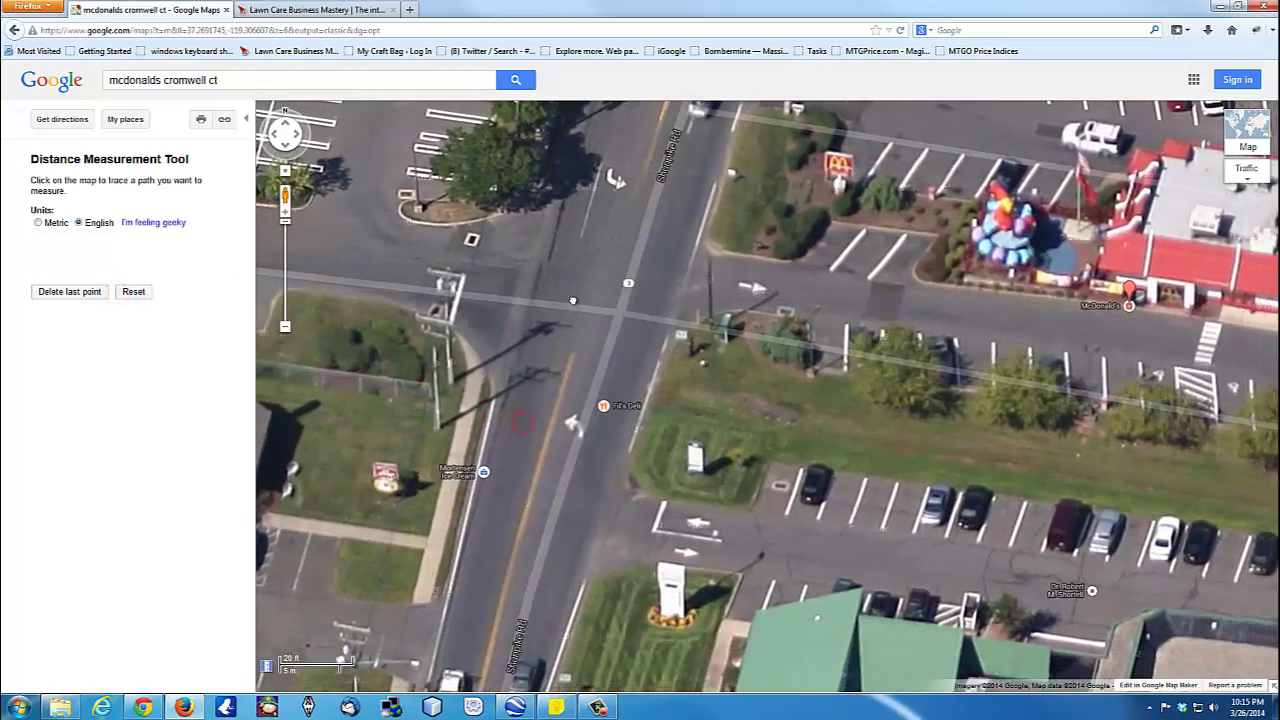
{"action": "left_click_drag", "start_coordinate": [647, 387], "coordinate": [556, 335]}
{"action": "left_click", "coordinate": [625, 231]}
{"action": "left_click_drag", "start_coordinate": [1005, 271], "coordinate": [683, 185]}
{"action": "left_click", "coordinate": [744, 195]}
{"action": "left_click_drag", "start_coordinate": [1051, 250], "coordinate": [844, 222]}
{"action": "left_click", "coordinate": [929, 231]}
{"action": "left_click_drag", "start_coordinate": [929, 231], "coordinate": [876, 300]}
{"action": "left_click", "coordinate": [877, 297]}
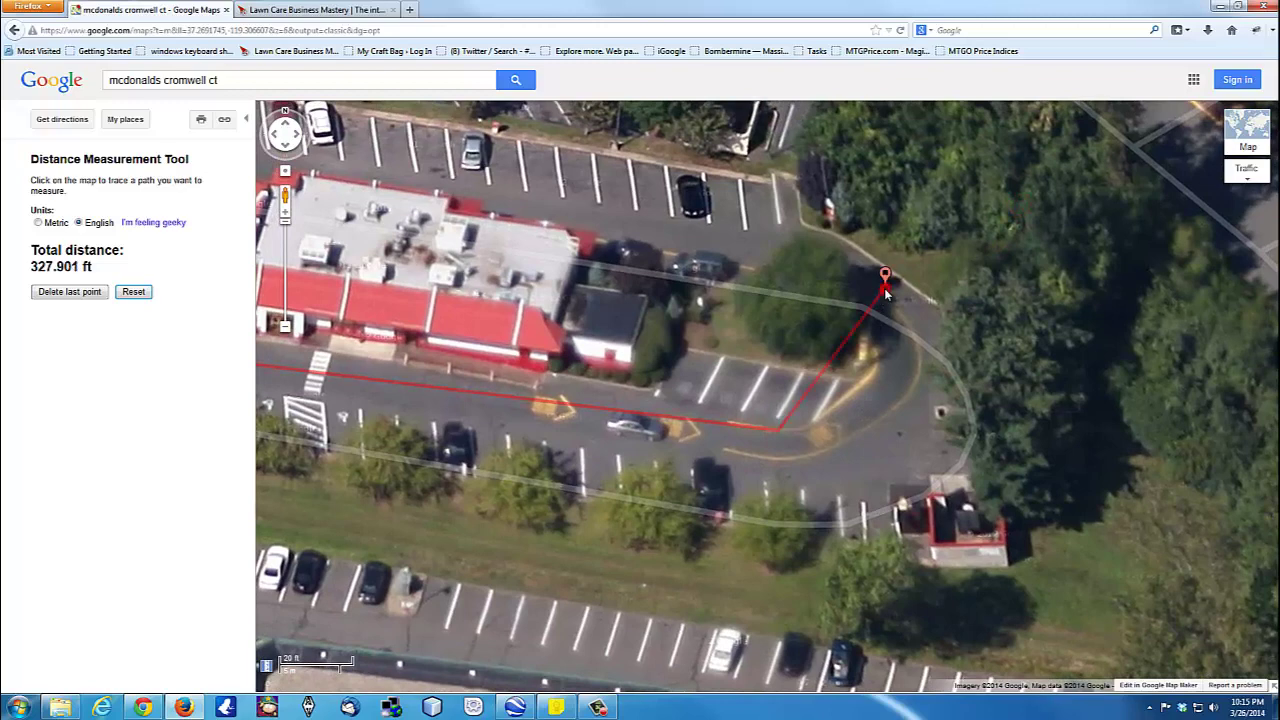
Step: Continue the path past the McDonald's to the lot corner, totalling 600.686 ft, then bring up Google Earth Pro
{"action": "left_click", "coordinate": [600, 216]}
{"action": "left_click_drag", "start_coordinate": [538, 217], "coordinate": [1058, 337]}
{"action": "left_click", "coordinate": [797, 290]}
{"action": "left_click", "coordinate": [591, 277]}
{"action": "left_click", "coordinate": [496, 262]}
{"action": "left_click", "coordinate": [427, 242]}
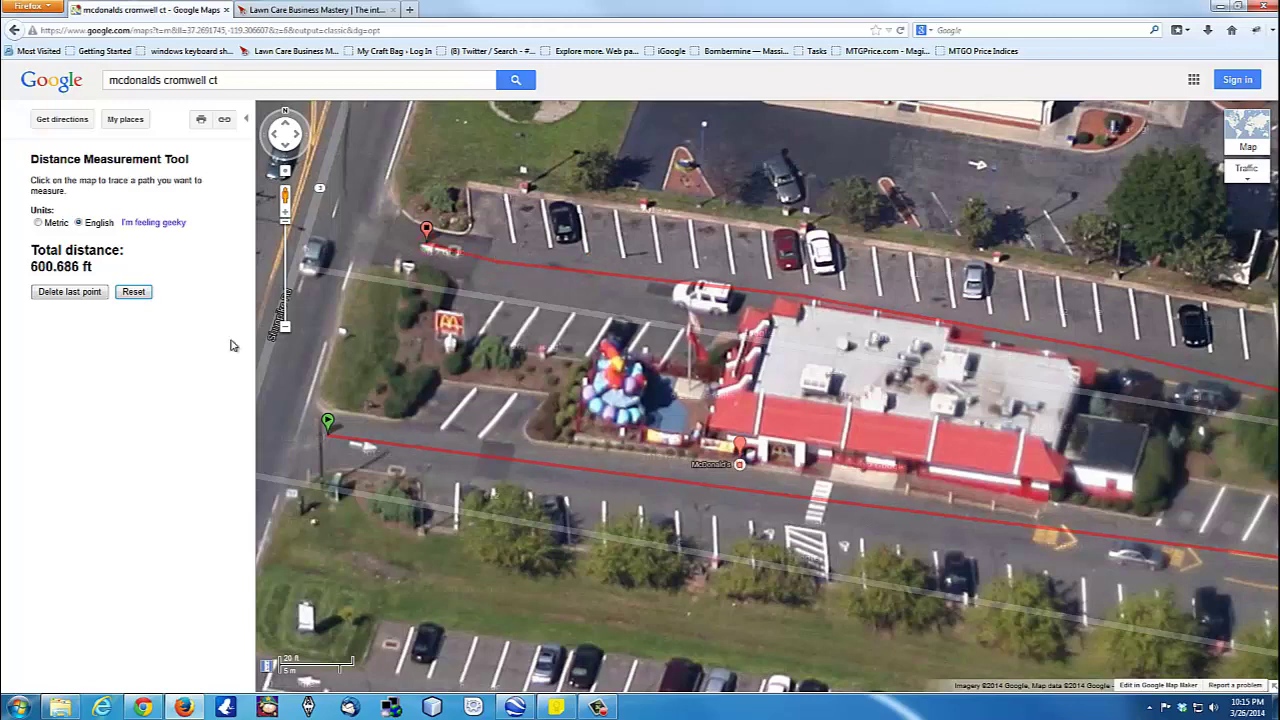
{"action": "left_click_drag", "start_coordinate": [438, 260], "coordinate": [524, 316]}
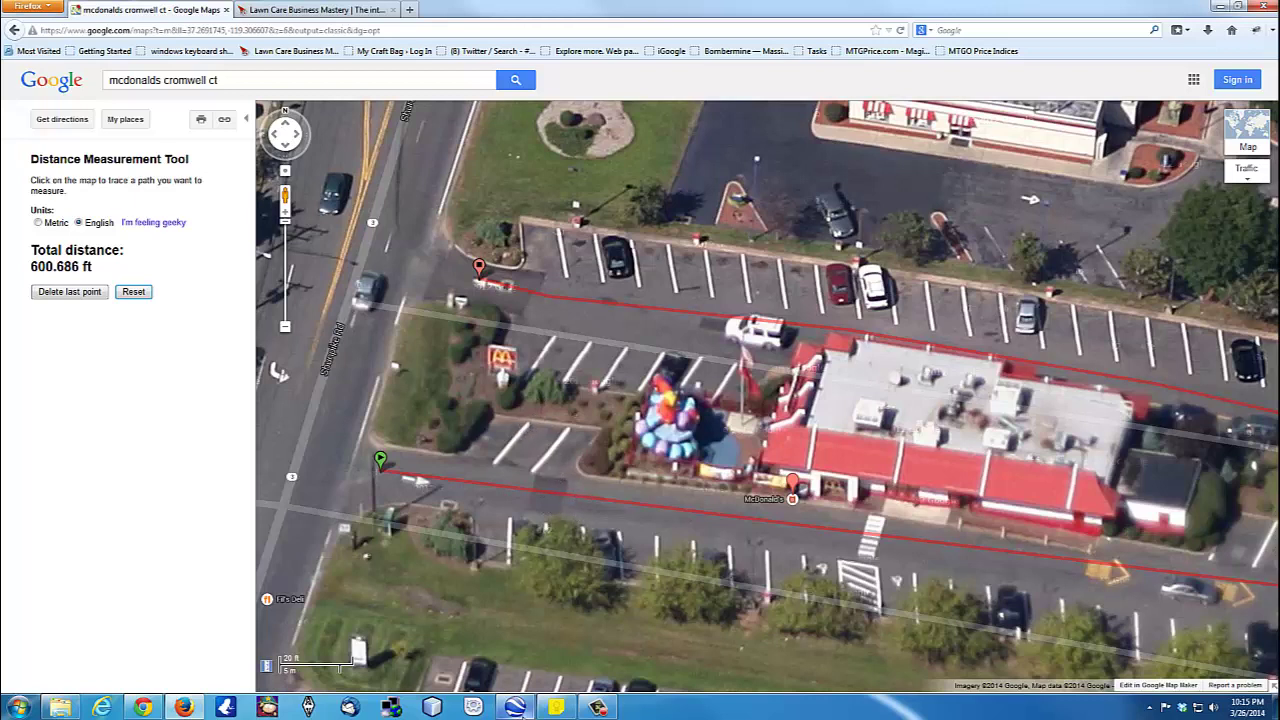
{"action": "mouse_move", "coordinate": [515, 707]}
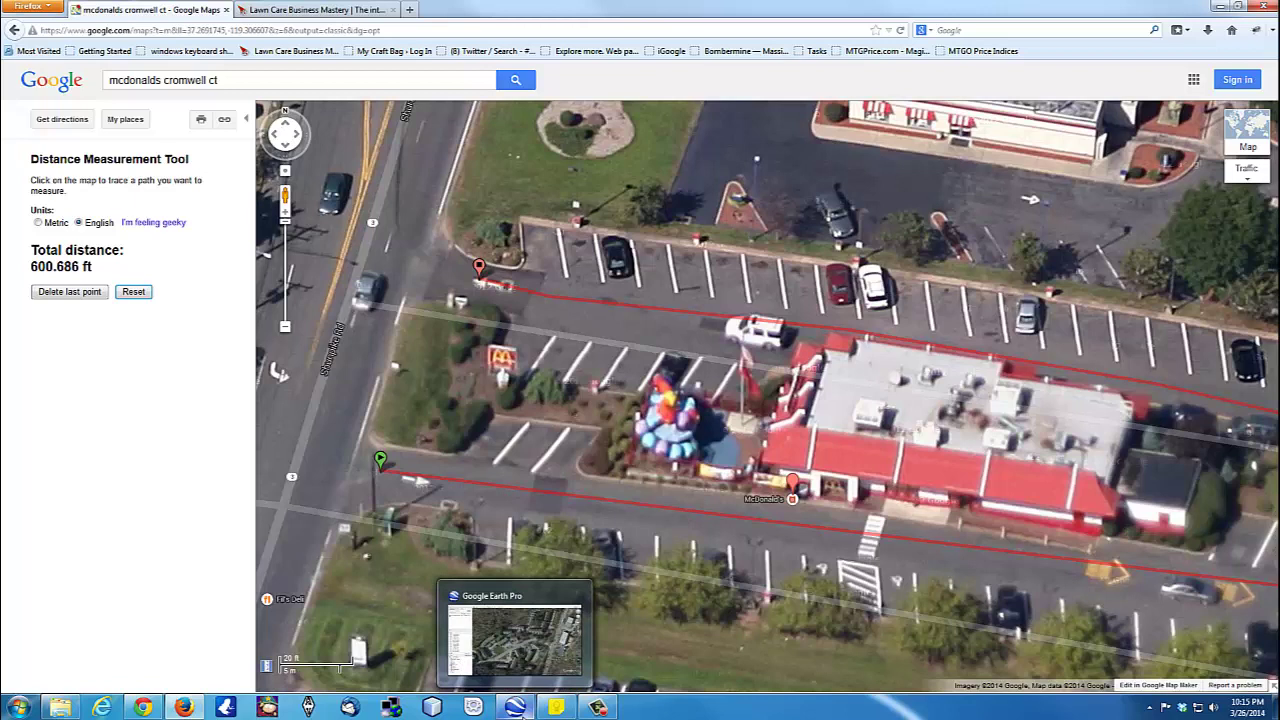
{"action": "left_click", "coordinate": [515, 707]}
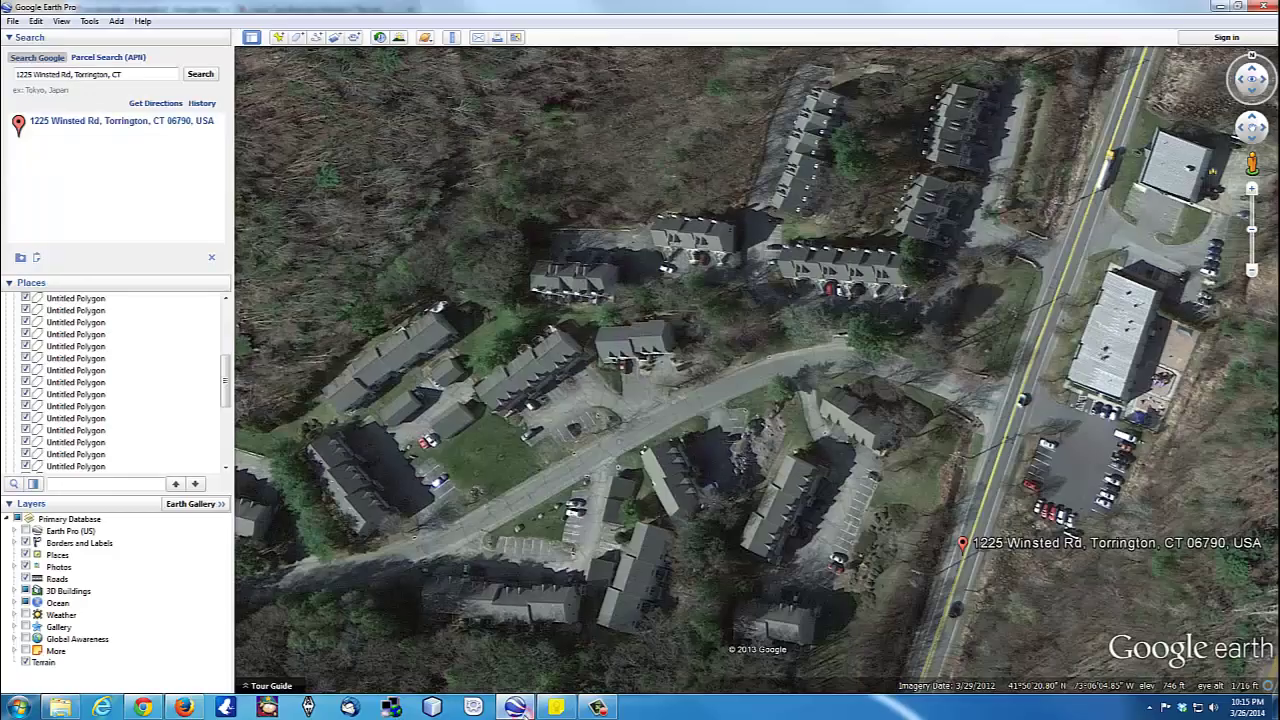
Step: Start a new polygon with its Measurements tab showing and place the first vertex on the lawn
{"action": "left_click_drag", "start_coordinate": [786, 365], "coordinate": [806, 340]}
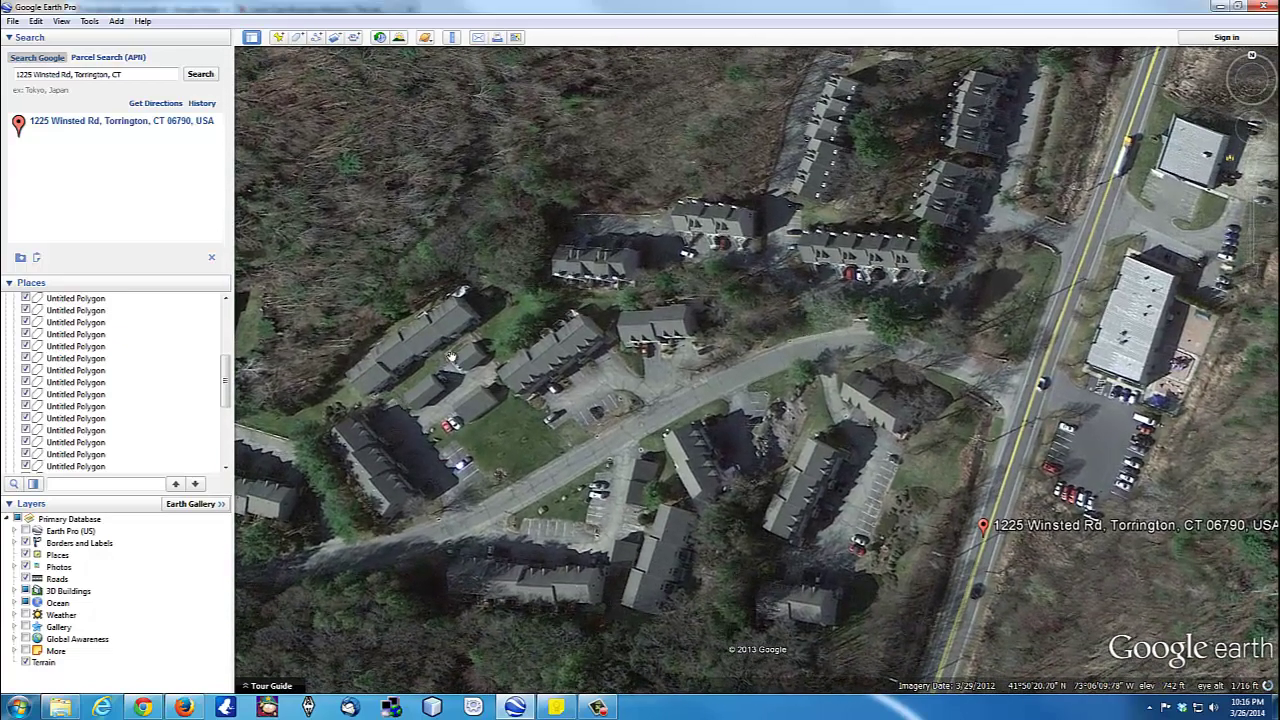
{"action": "left_click", "coordinate": [299, 38]}
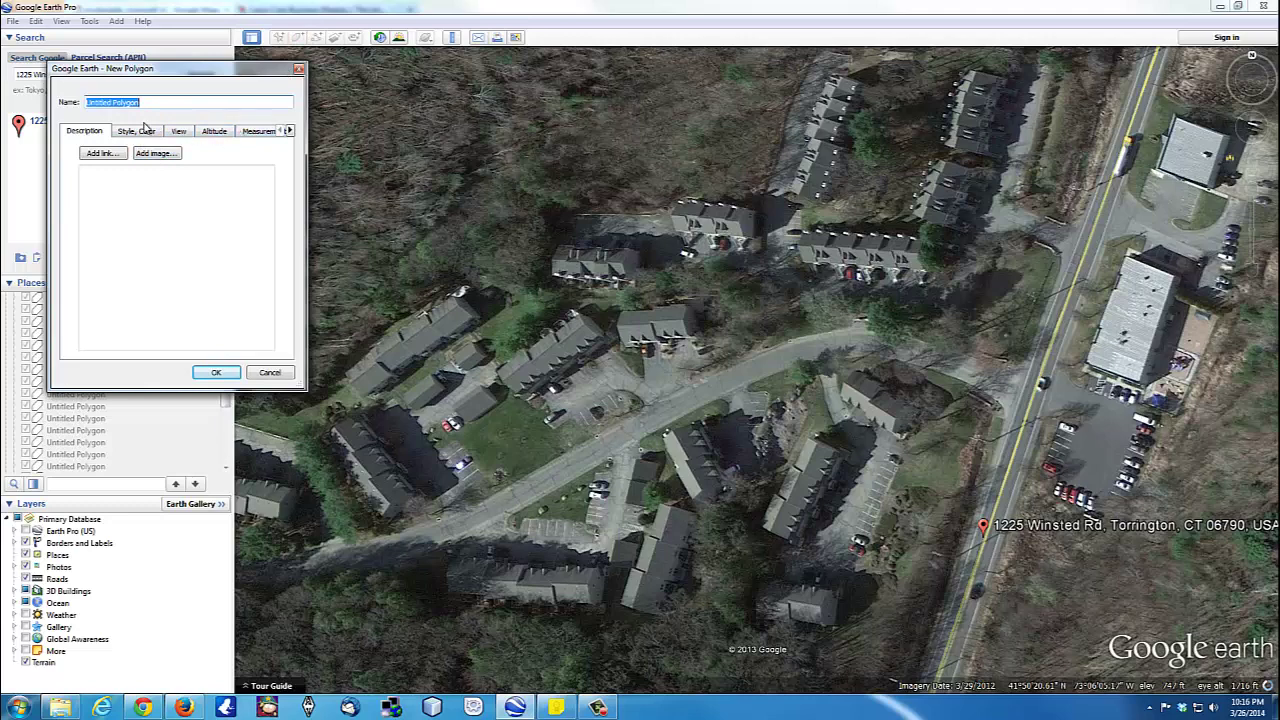
{"action": "left_click", "coordinate": [298, 69]}
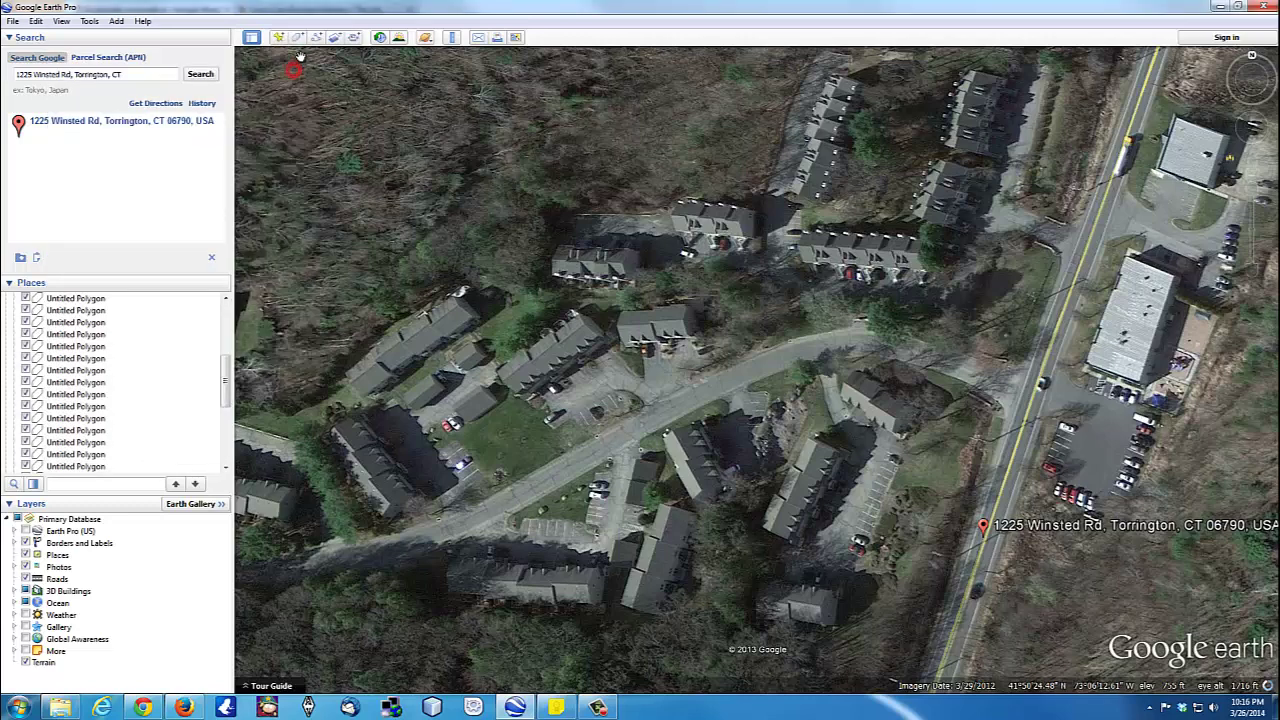
{"action": "left_click", "coordinate": [299, 38]}
{"action": "left_click", "coordinate": [145, 132]}
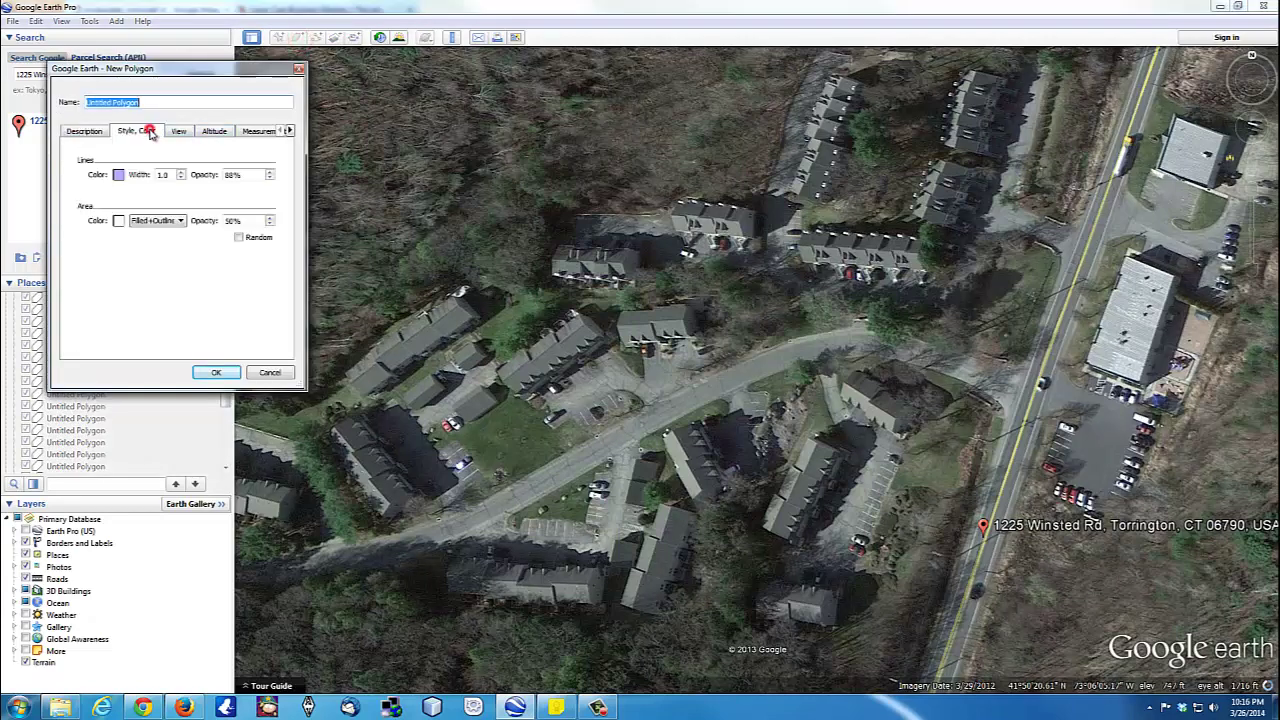
{"action": "left_click", "coordinate": [276, 133]}
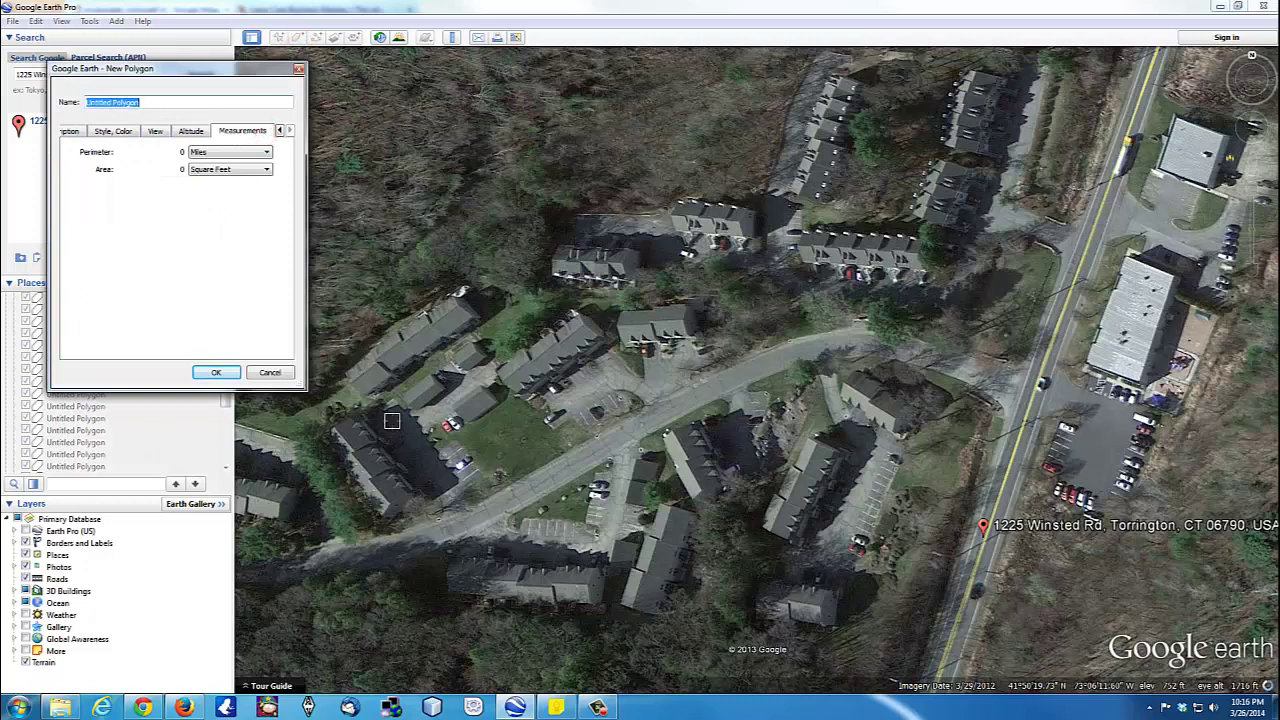
{"action": "left_click", "coordinate": [455, 439]}
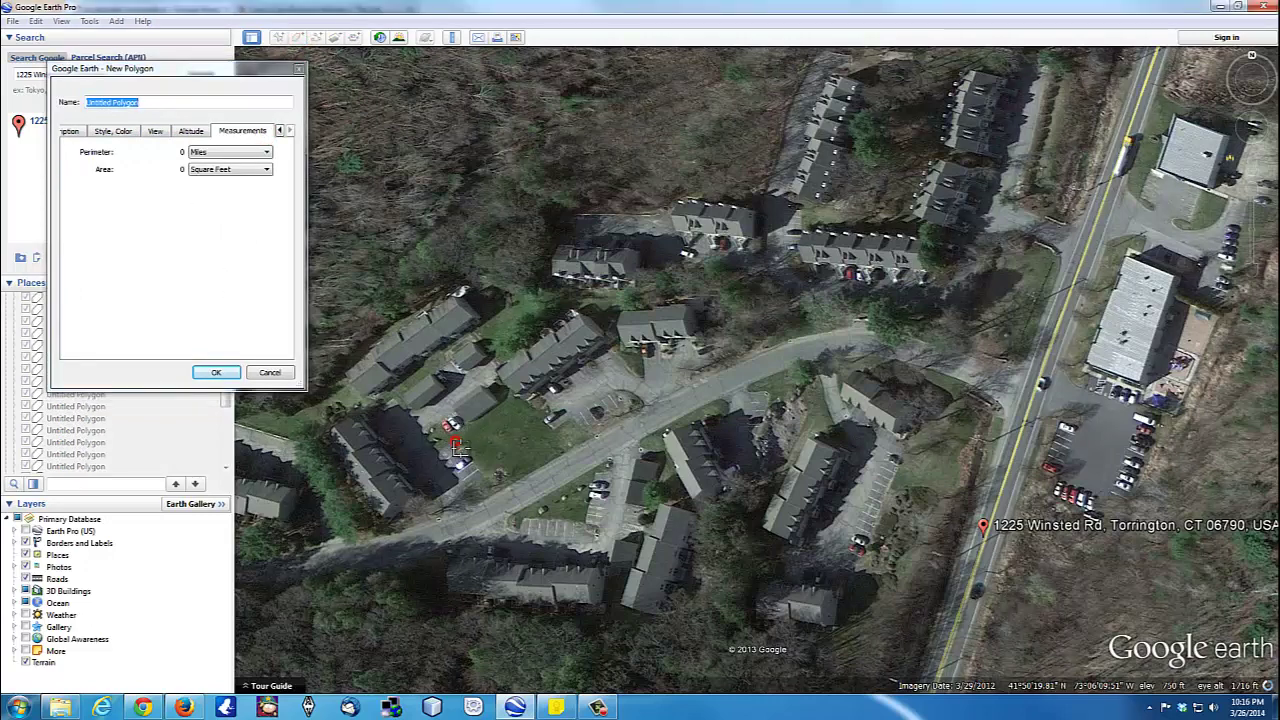
Step: Trace the lawn polygon to 0.28 miles perimeter and 12,161 sq ft, then return to the blog tab
{"action": "mouse_move", "coordinate": [500, 487]}
{"action": "left_mouse_down"}
{"action": "mouse_move", "coordinate": [588, 438]}
{"action": "mouse_move", "coordinate": [583, 420]}
{"action": "mouse_move", "coordinate": [557, 437]}
{"action": "mouse_move", "coordinate": [549, 410]}
{"action": "mouse_move", "coordinate": [507, 405]}
{"action": "mouse_move", "coordinate": [440, 428]}
{"action": "mouse_move", "coordinate": [427, 441]}
{"action": "mouse_move", "coordinate": [440, 452]}
{"action": "left_mouse_up"}
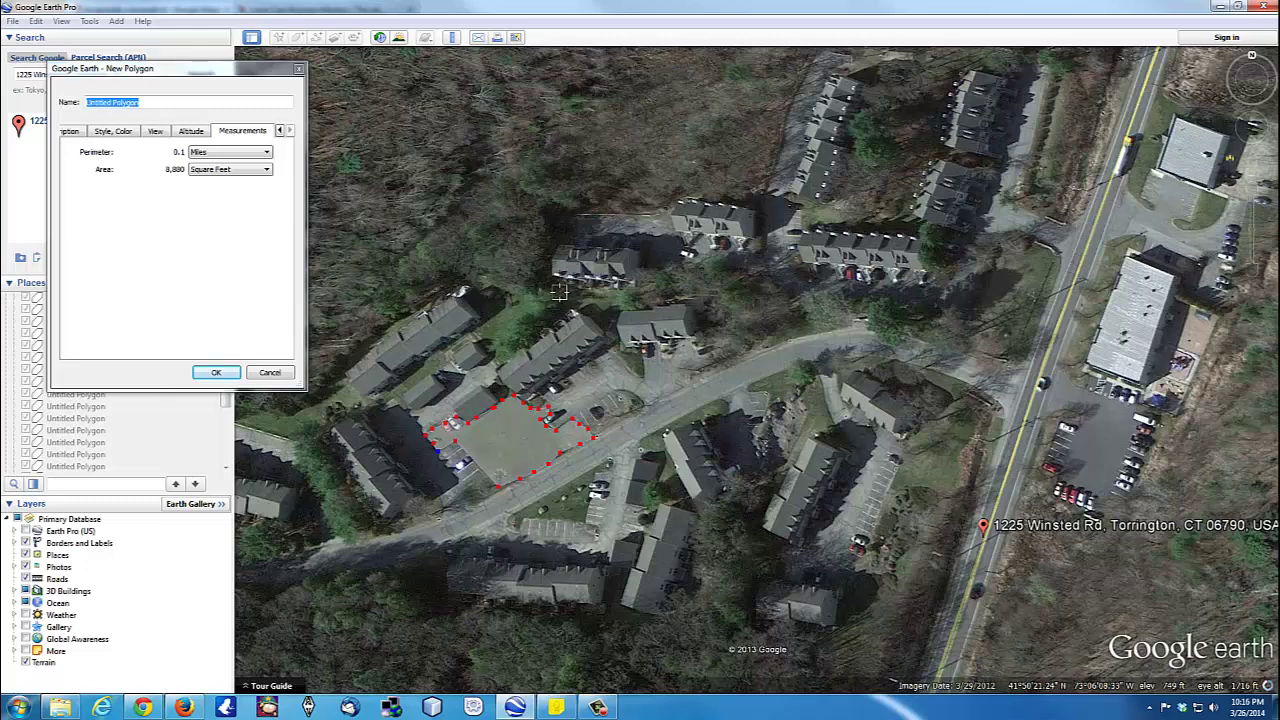
{"action": "left_click", "coordinate": [900, 430]}
{"action": "left_click", "coordinate": [806, 432]}
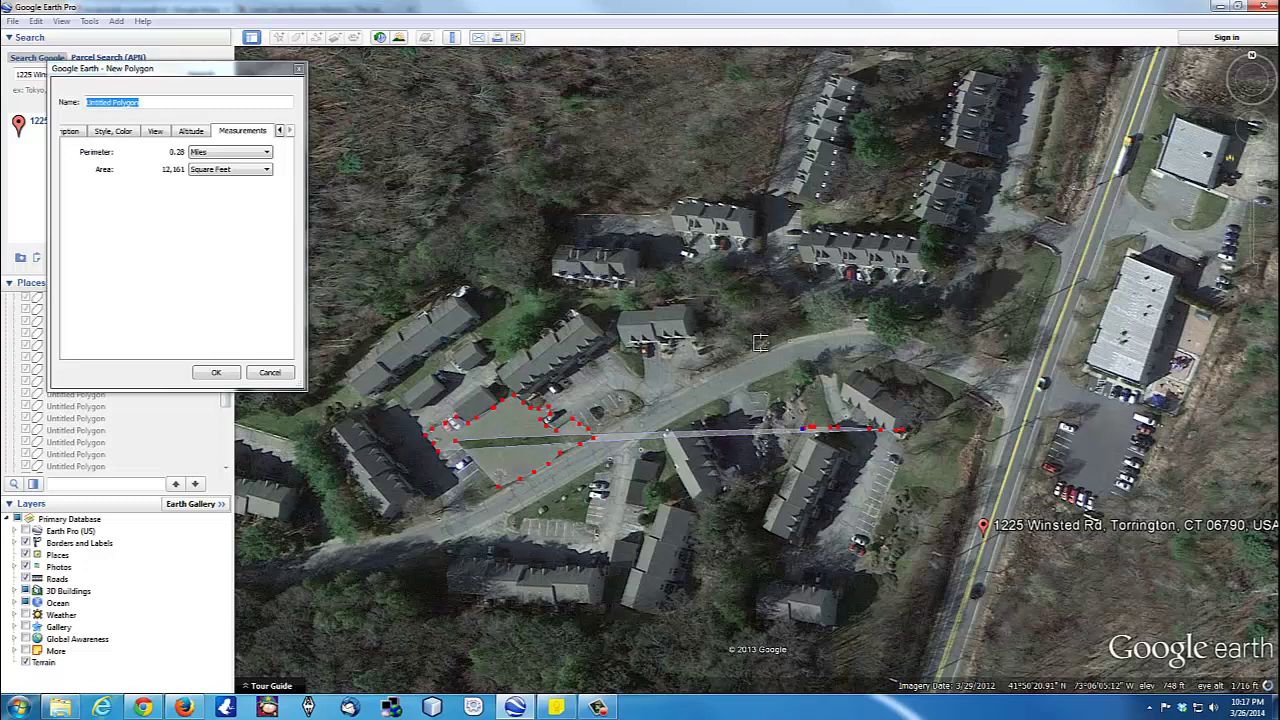
{"action": "left_click", "coordinate": [183, 708]}
{"action": "left_click", "coordinate": [316, 9]}
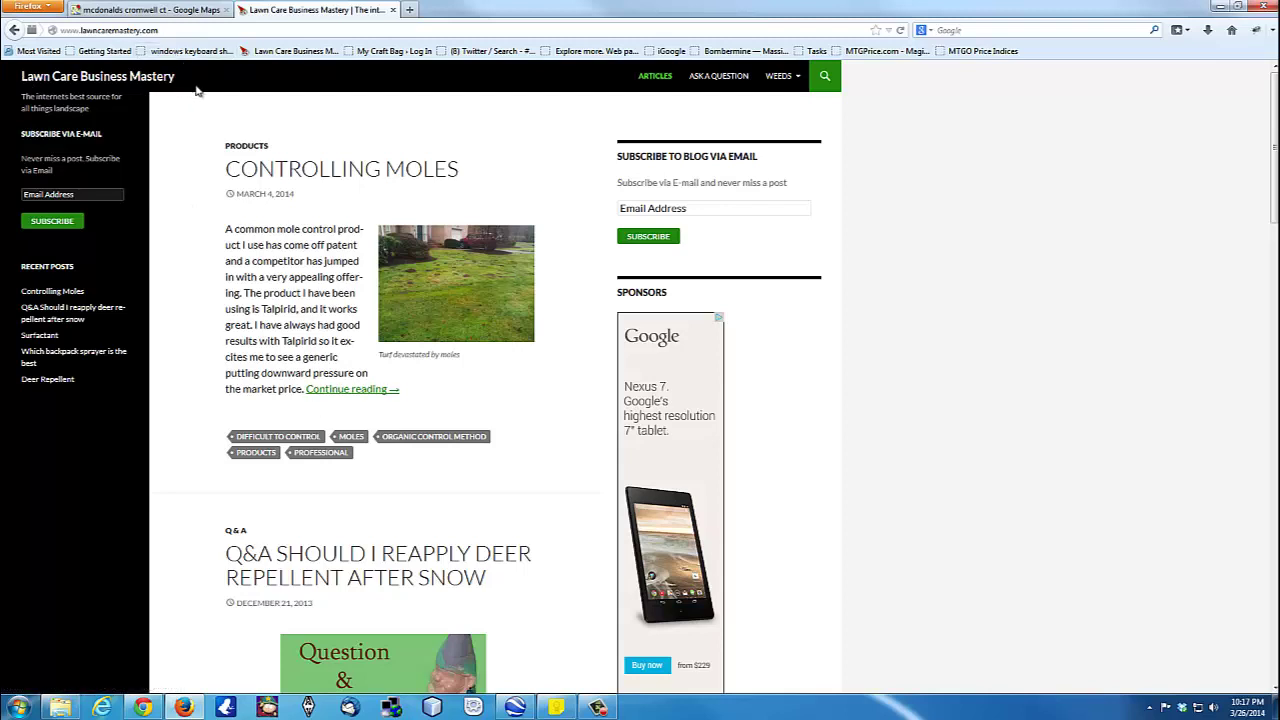
Step: Open the Ask a Question page and scroll through its empty landscape question form
{"action": "left_click", "coordinate": [703, 84]}
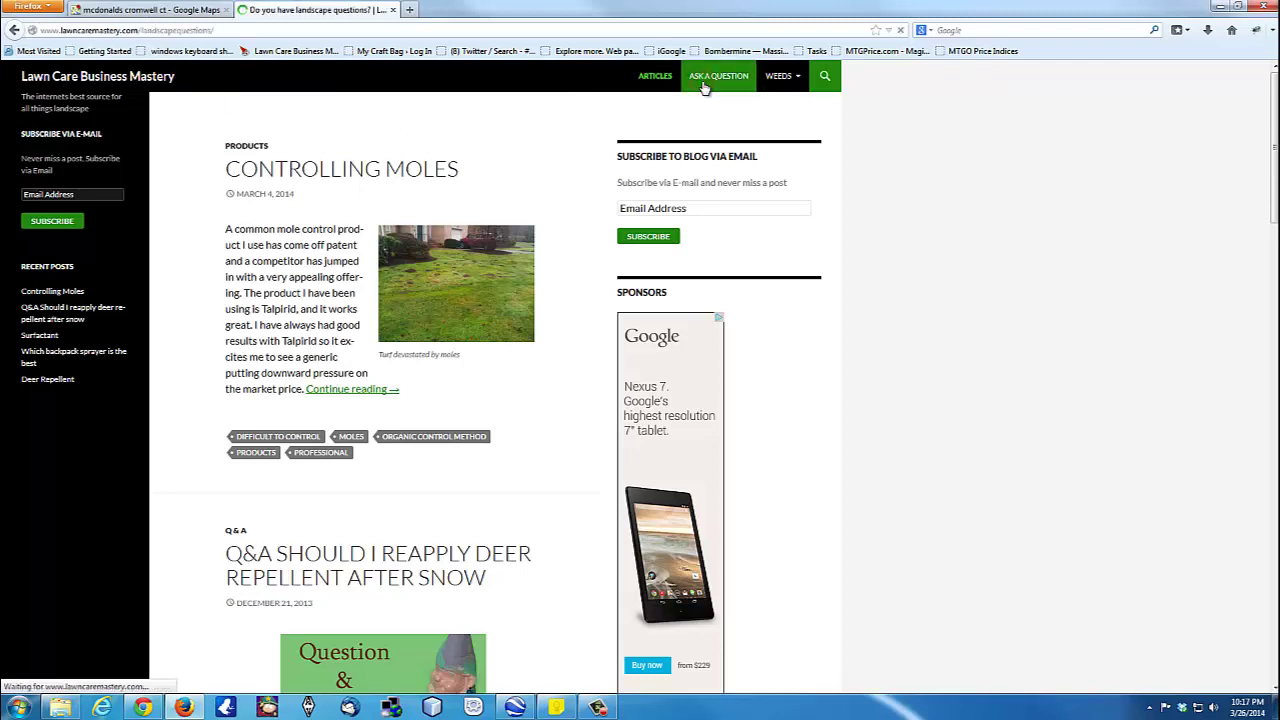
{"action": "scroll", "coordinate": [600, 357], "scroll_direction": "down", "scroll_amount": 2}
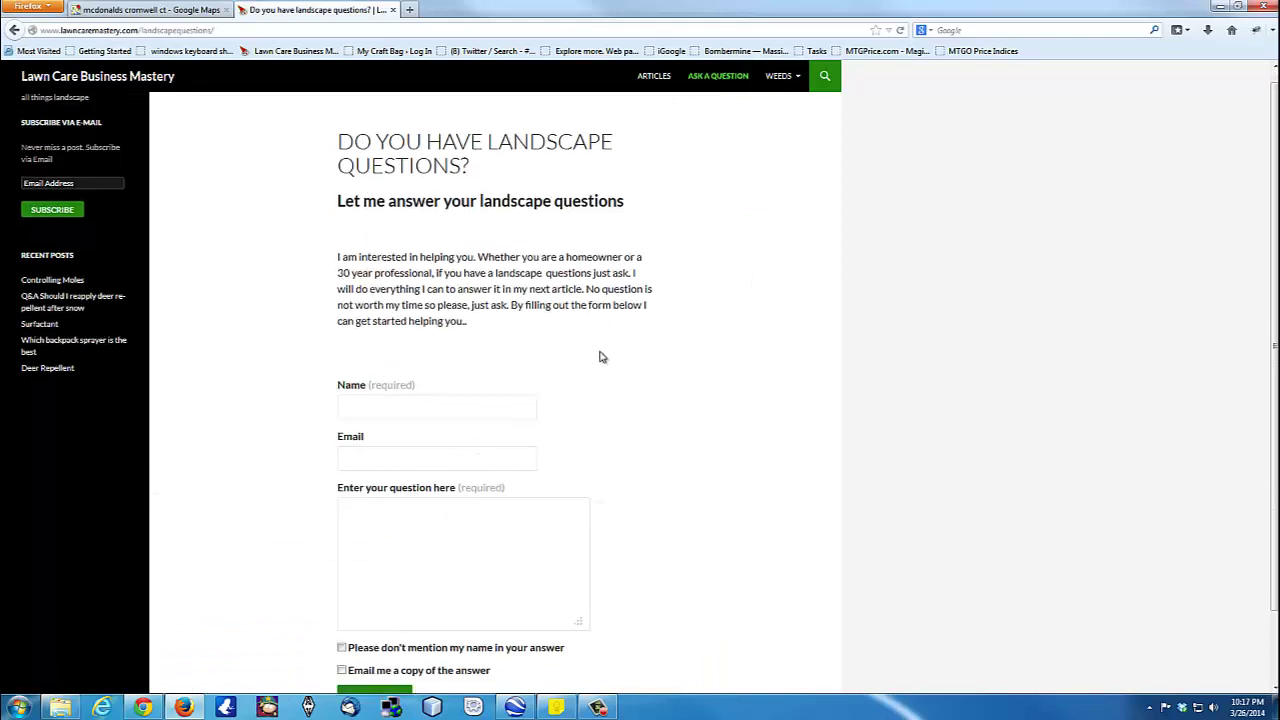
{"action": "scroll", "coordinate": [355, 320], "scroll_direction": "up", "scroll_amount": 2}
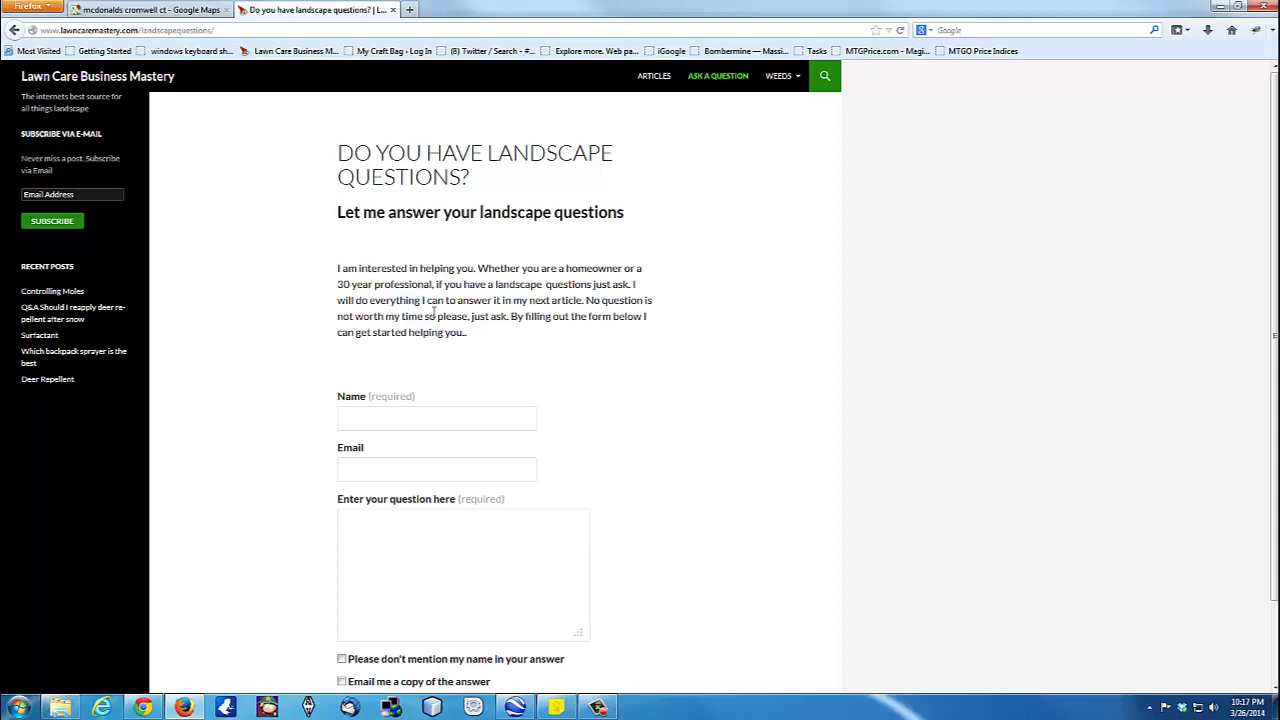
{"action": "scroll", "coordinate": [400, 563], "scroll_direction": "down", "scroll_amount": 2}
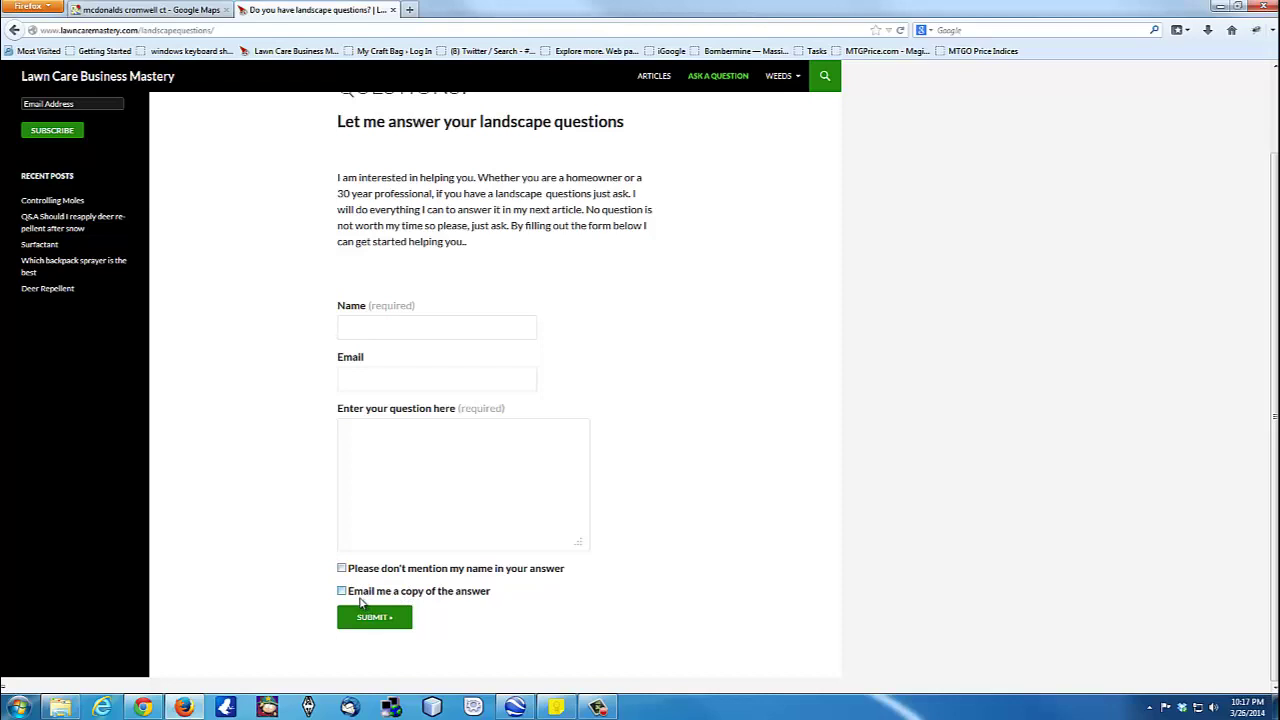
{"action": "scroll", "coordinate": [362, 601], "scroll_direction": "up", "scroll_amount": 2}
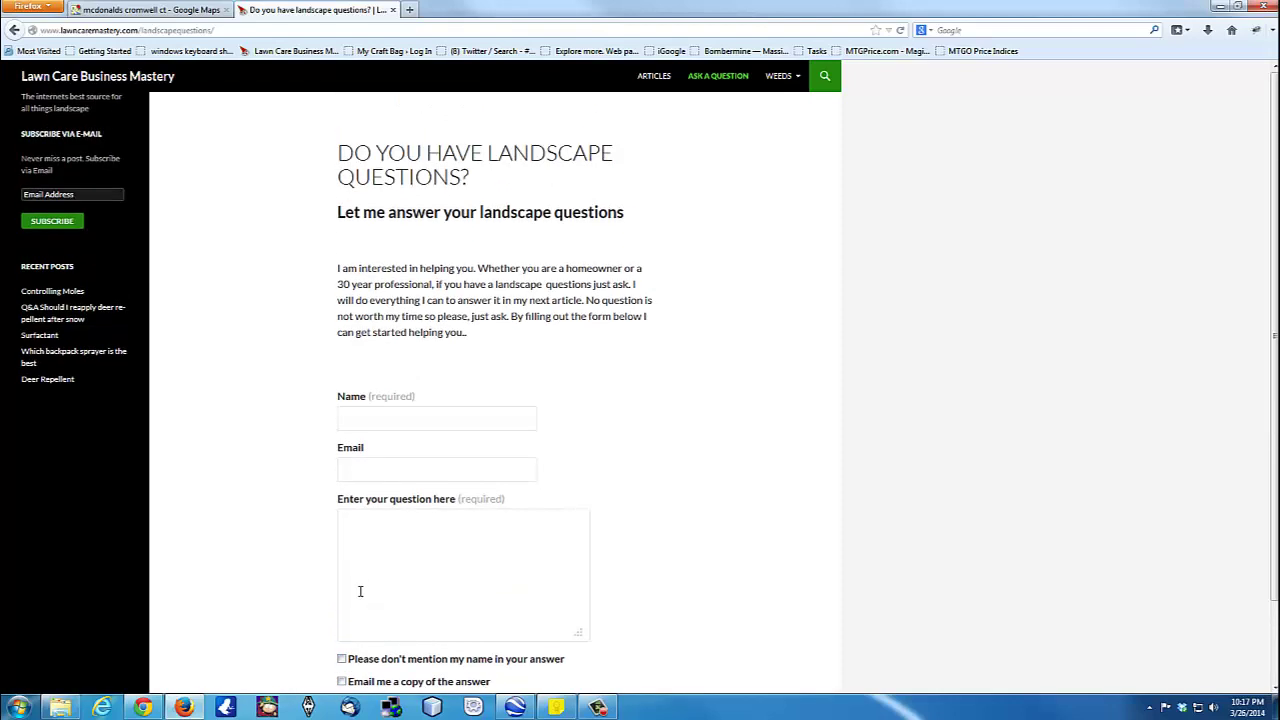